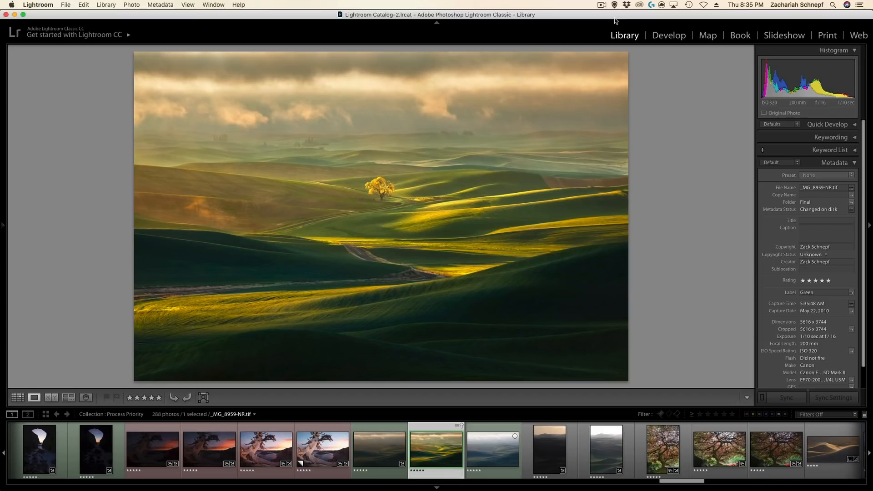
Switch to the Develop module and compare the unedited _MG_8959.dng with the finished _MG_8959-NR.tif
{"action": "key", "text": "Right"}
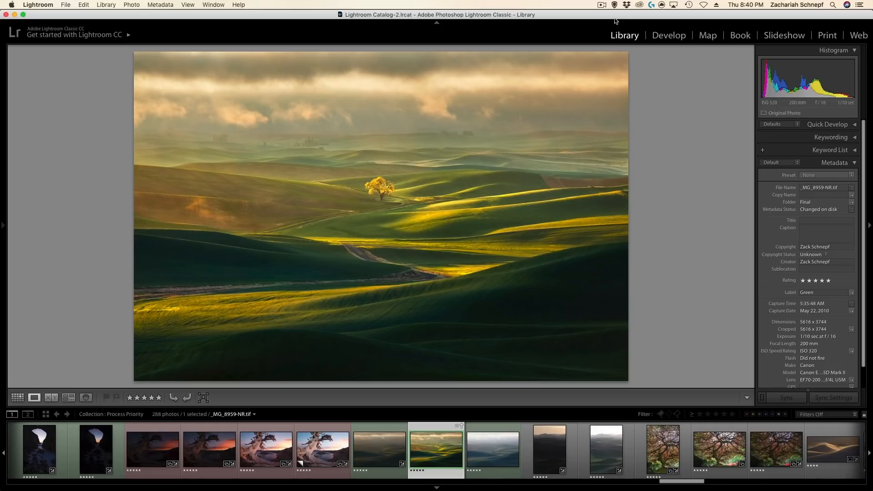
{"action": "left_click", "coordinate": [675, 35]}
{"action": "key", "text": "Right"}
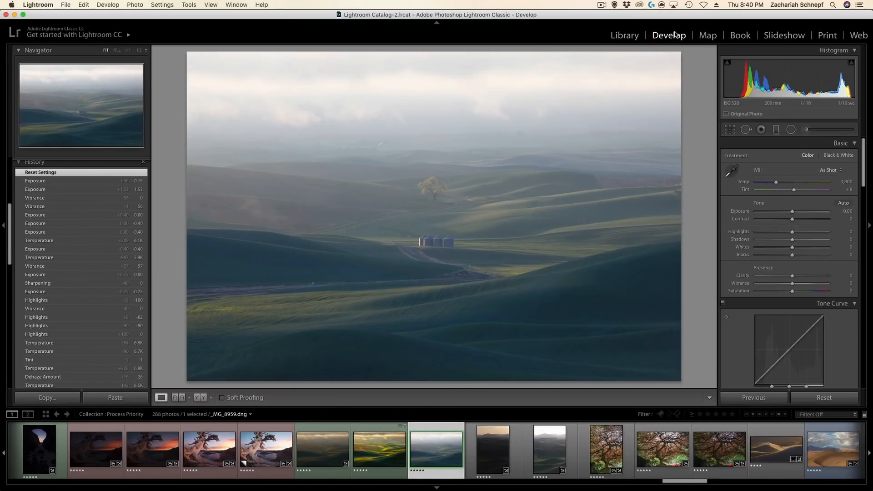
{"action": "key", "text": "Right"}
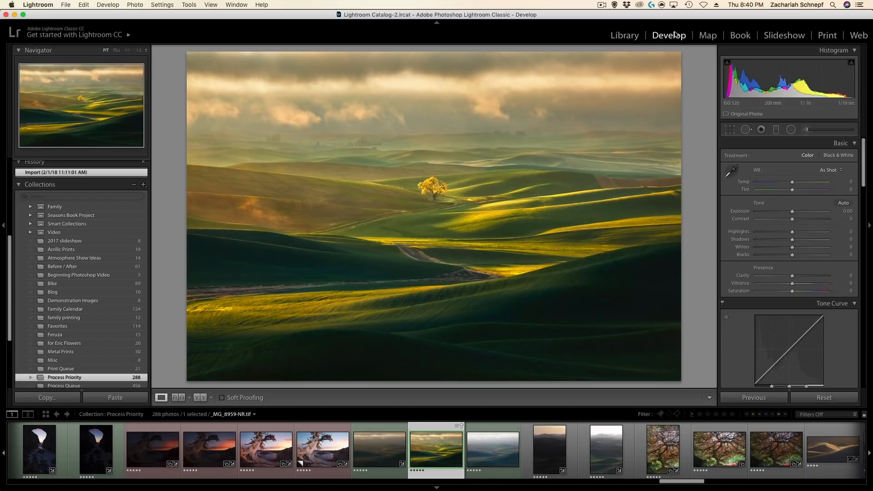
{"action": "key", "text": "Left"}
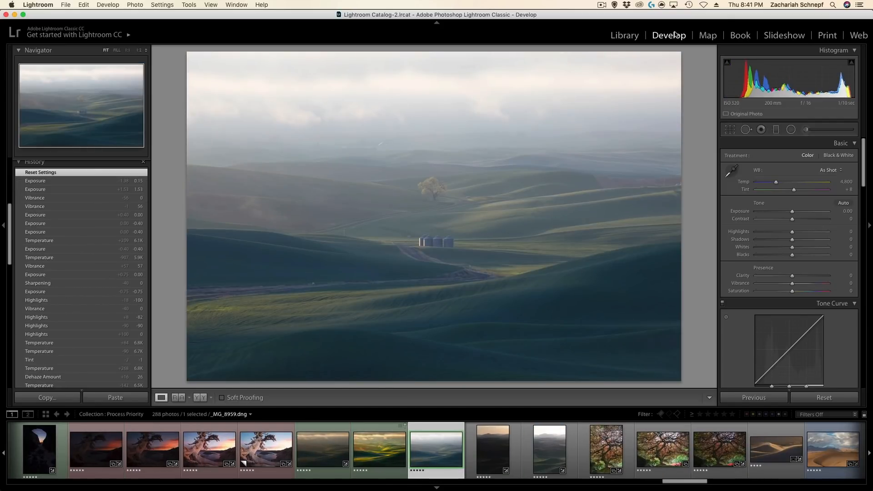
{"action": "key", "text": "Left"}
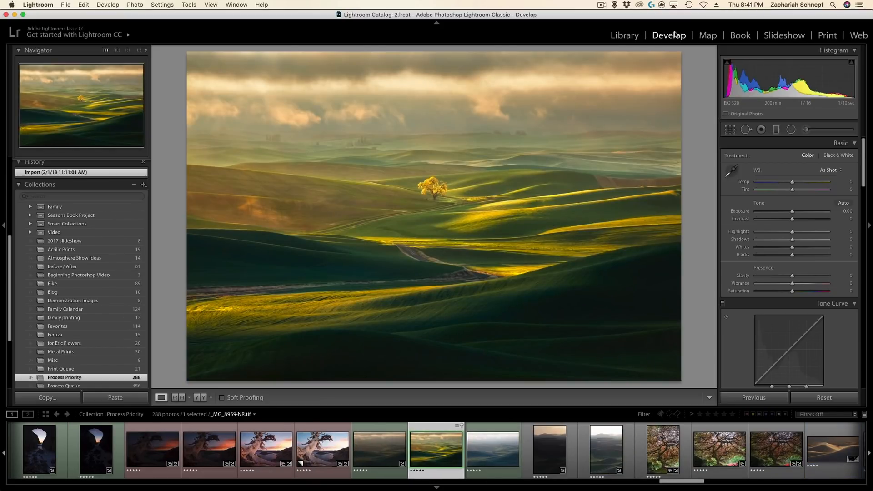
{"action": "key", "text": "Right"}
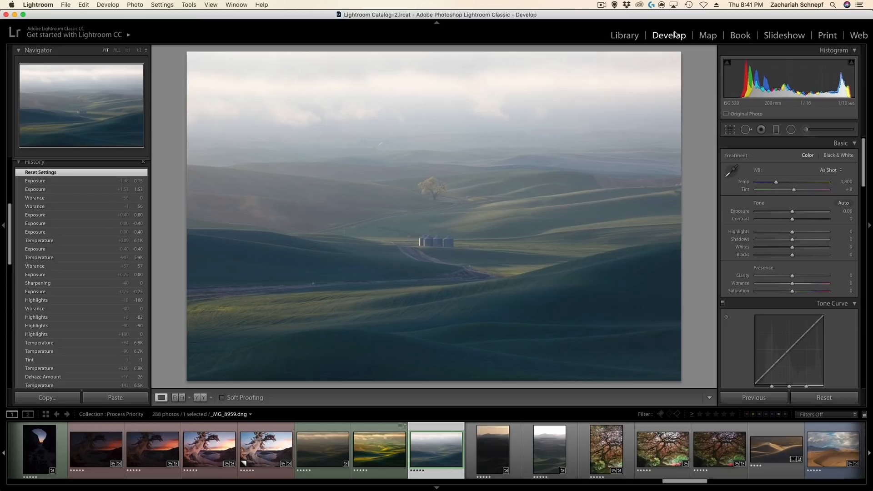
{"action": "key", "text": "Right"}
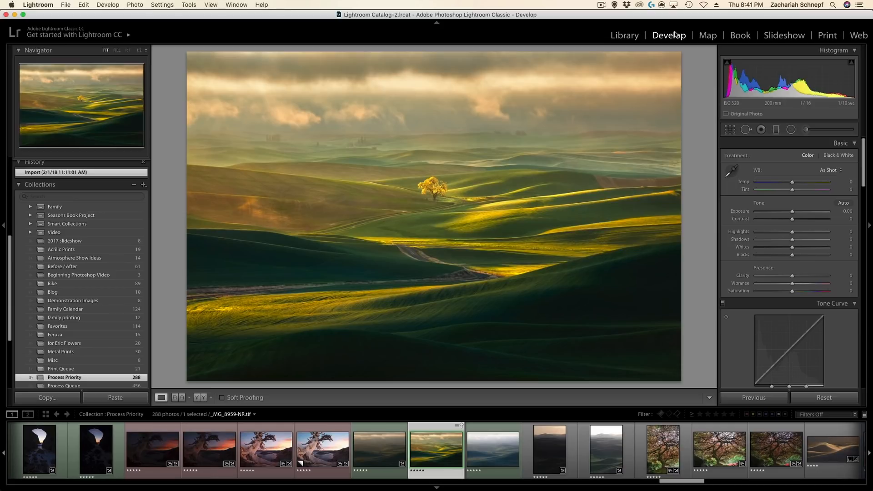
{"action": "key", "text": "Right"}
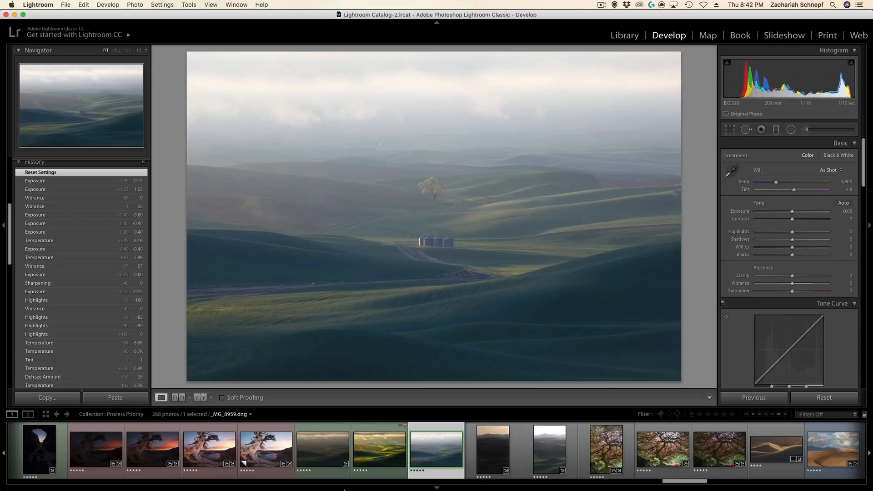
Compare the two raw exposures _MG_8960.dng and _MG_8959.dng of the hills scene
{"action": "left_click", "coordinate": [326, 458]}
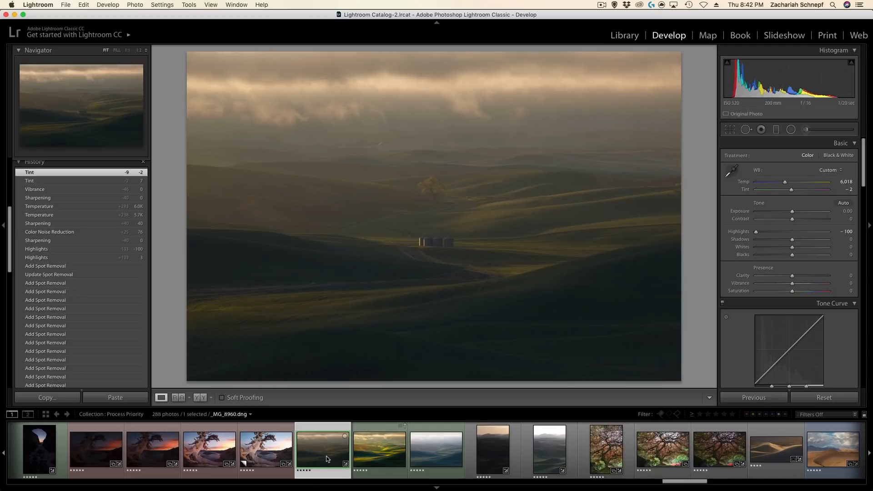
{"action": "left_click", "coordinate": [423, 449]}
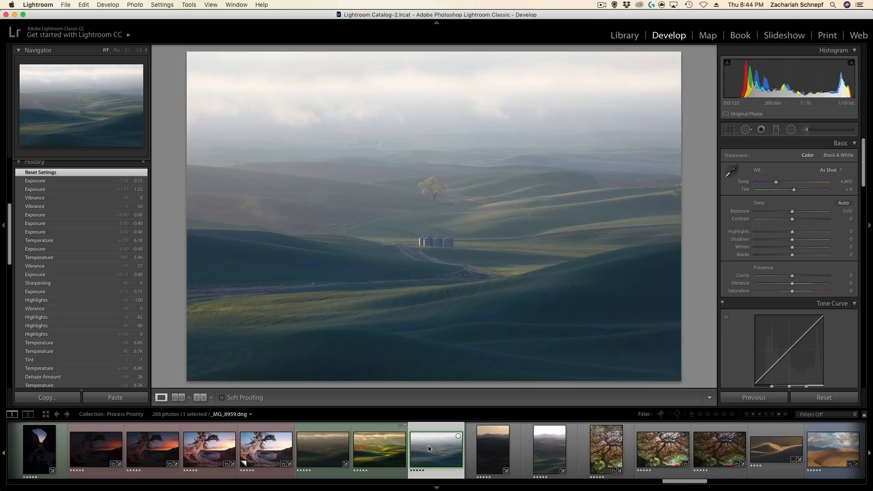
{"action": "left_click", "coordinate": [308, 451]}
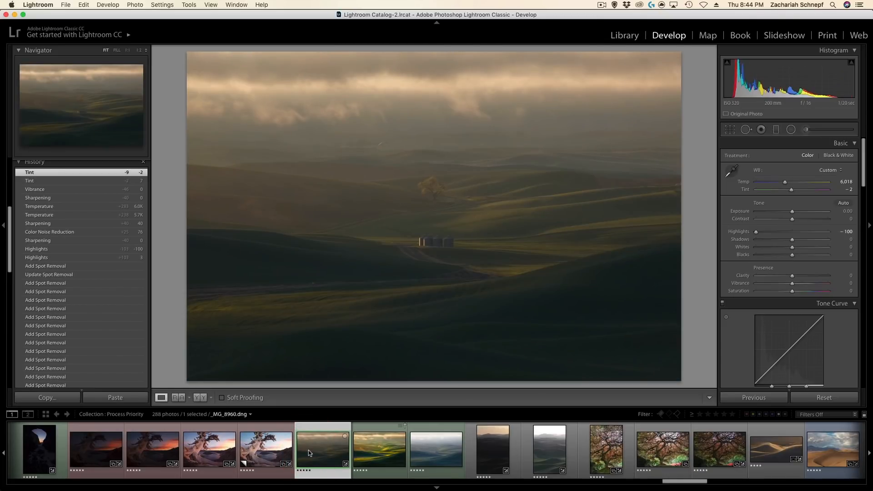
Set Highlights to -100 and Exposure to -0.90 on _MG_8959.dng
{"action": "left_click", "coordinate": [435, 445]}
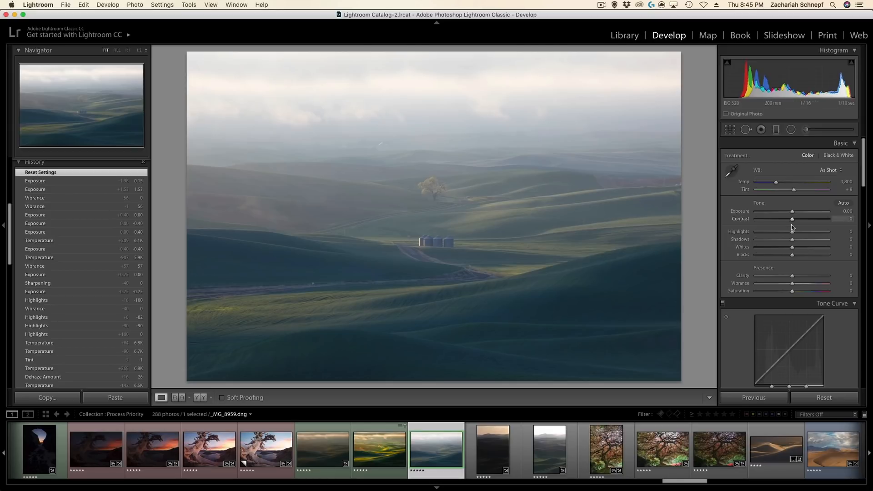
{"action": "left_click_drag", "start_coordinate": [793, 234], "coordinate": [752, 235]}
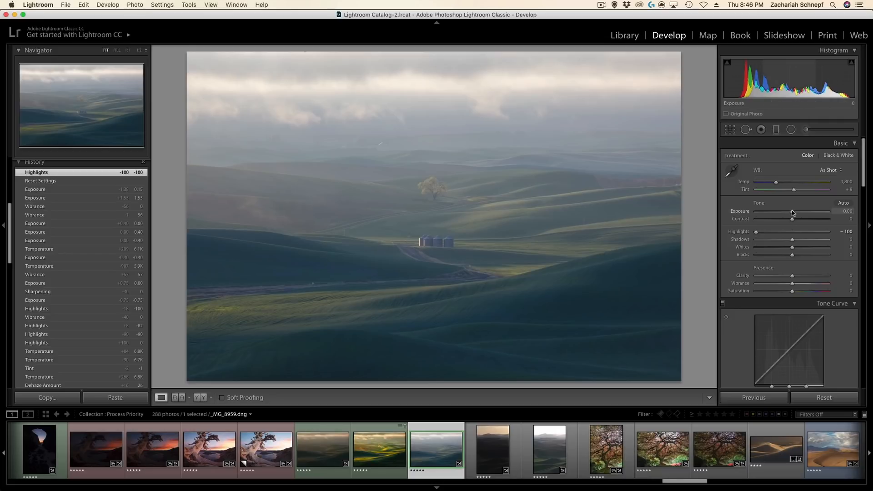
{"action": "left_click_drag", "start_coordinate": [792, 212], "coordinate": [784, 213]}
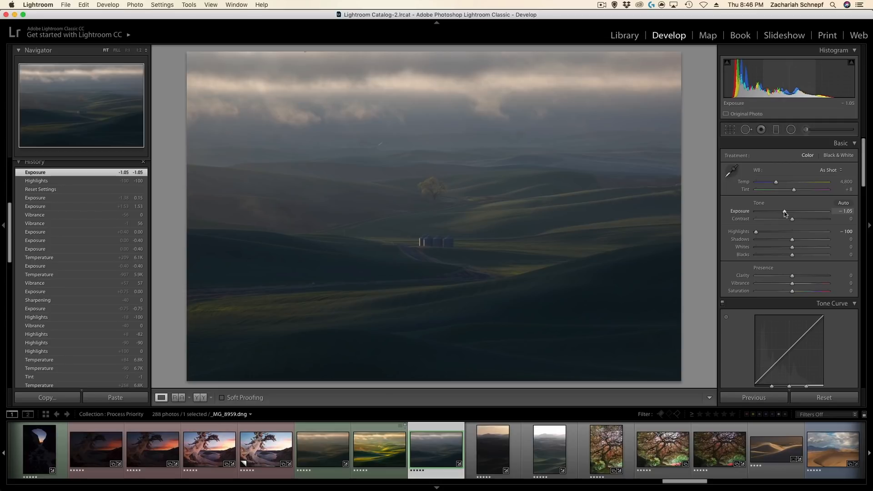
{"action": "double_click", "coordinate": [784, 212]}
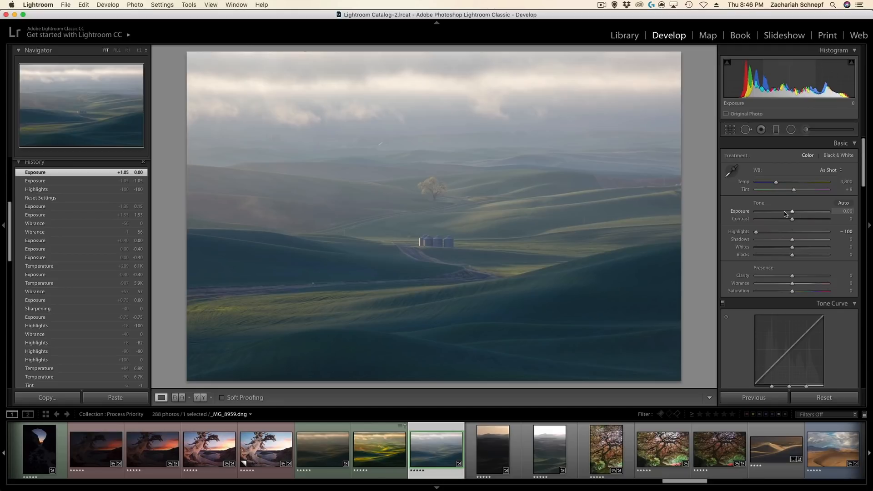
{"action": "left_click", "coordinate": [784, 212]}
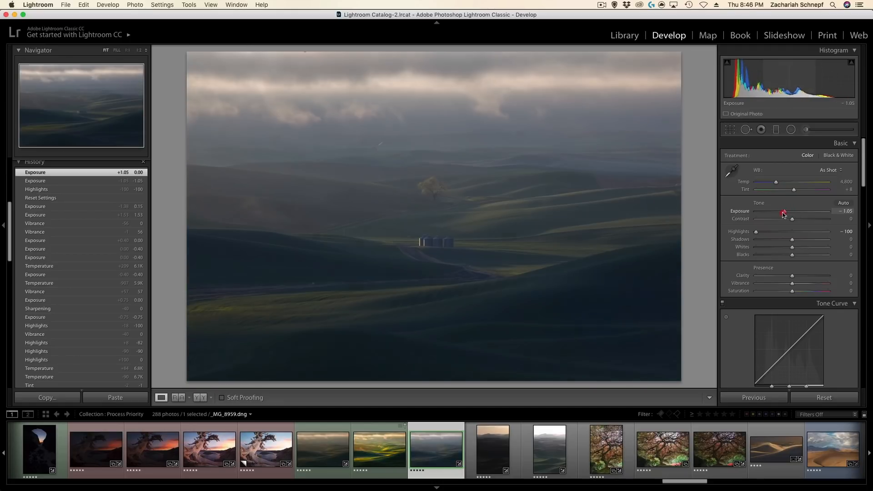
{"action": "left_click_drag", "start_coordinate": [783, 214], "coordinate": [785, 215]}
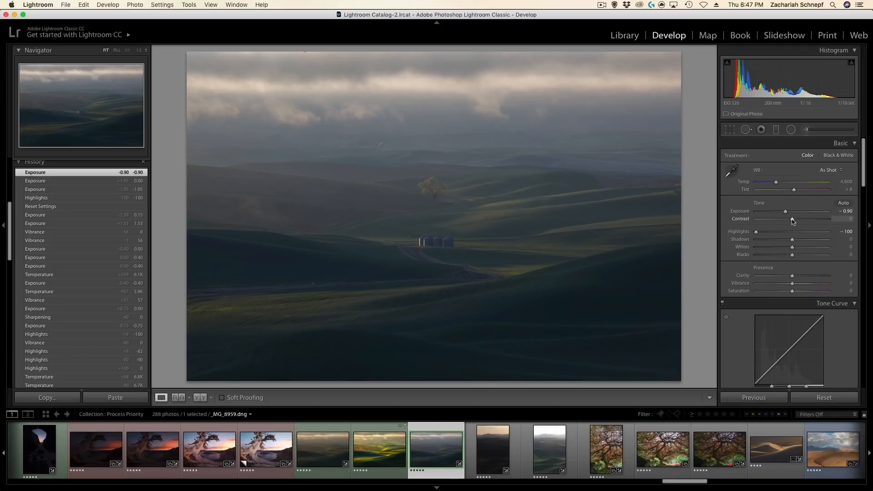
Raise Contrast to +45 and Vibrance to +42, and lift the tone curve's Lights to +42 and Darks to +7
{"action": "left_click_drag", "start_coordinate": [792, 219], "coordinate": [808, 219]}
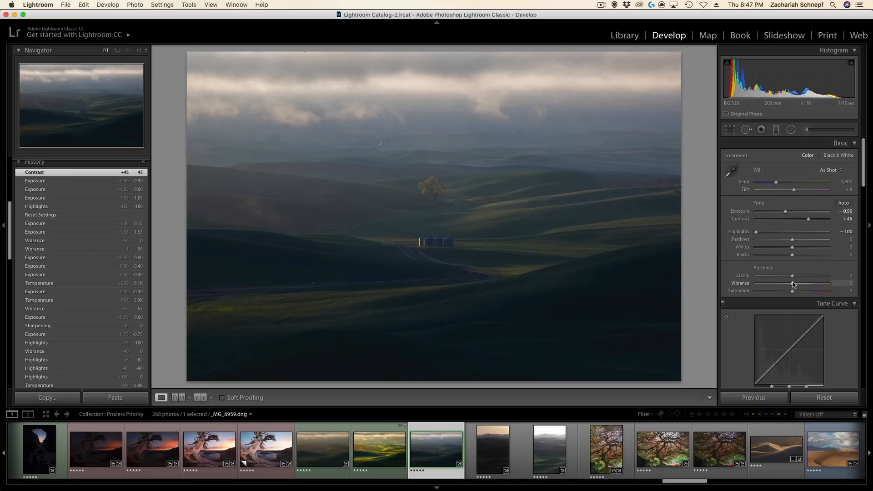
{"action": "left_click_drag", "start_coordinate": [793, 284], "coordinate": [807, 286]}
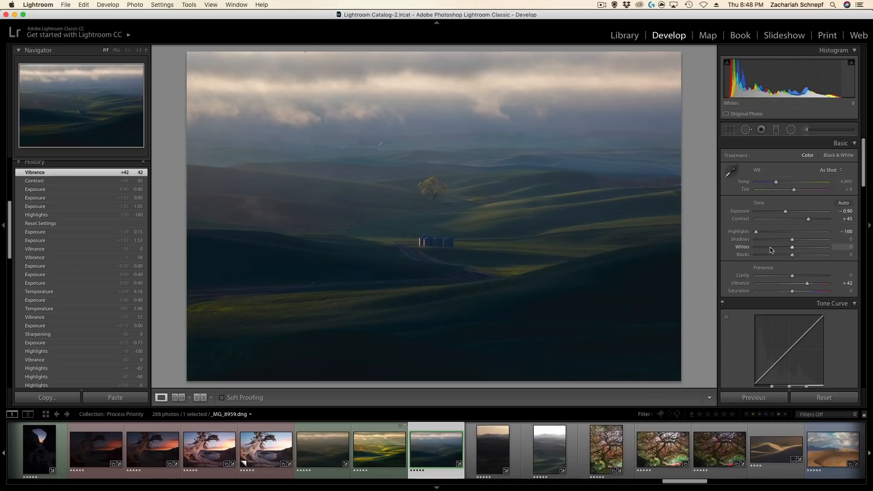
{"action": "scroll", "coordinate": [771, 250], "scroll_direction": "down", "scroll_amount": 5}
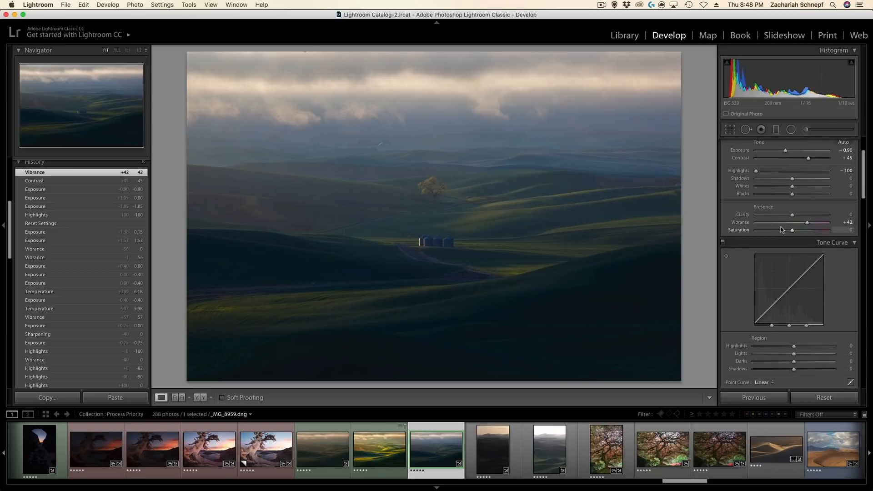
{"action": "mouse_move", "coordinate": [794, 350]}
{"action": "left_mouse_down"}
{"action": "mouse_move", "coordinate": [817, 352]}
{"action": "mouse_move", "coordinate": [797, 358]}
{"action": "left_mouse_up"}
Adjust the white balance to a Temp of 5,372 and a Tint of +5
{"action": "scroll", "coordinate": [802, 207], "scroll_direction": "up", "scroll_amount": 2}
{"action": "scroll", "coordinate": [803, 206], "scroll_direction": "up", "scroll_amount": 5}
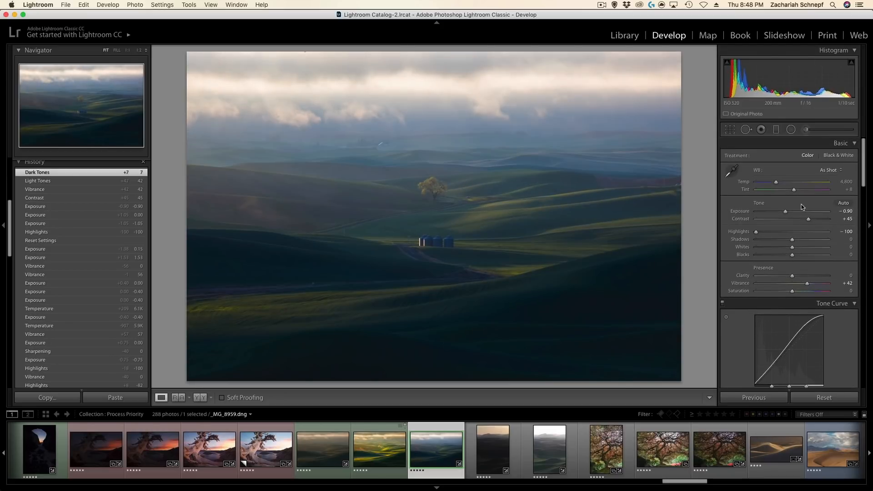
{"action": "left_click_drag", "start_coordinate": [776, 182], "coordinate": [789, 183]}
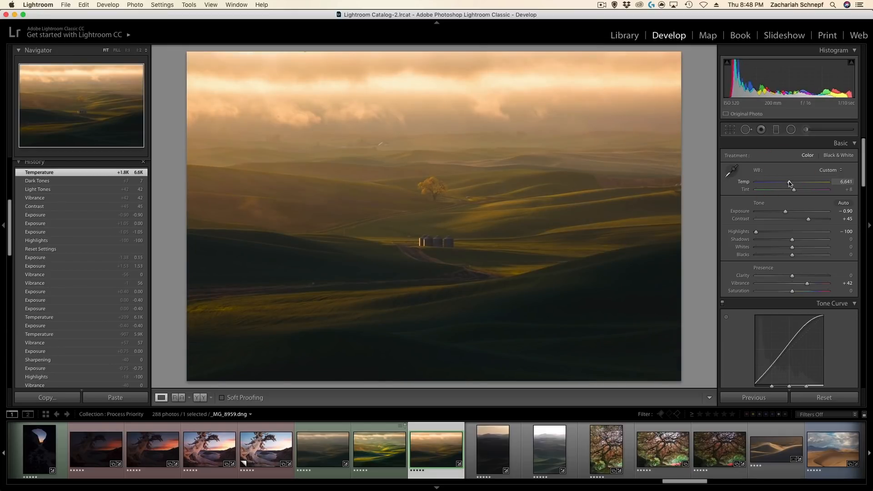
{"action": "left_click_drag", "start_coordinate": [789, 183], "coordinate": [777, 184]}
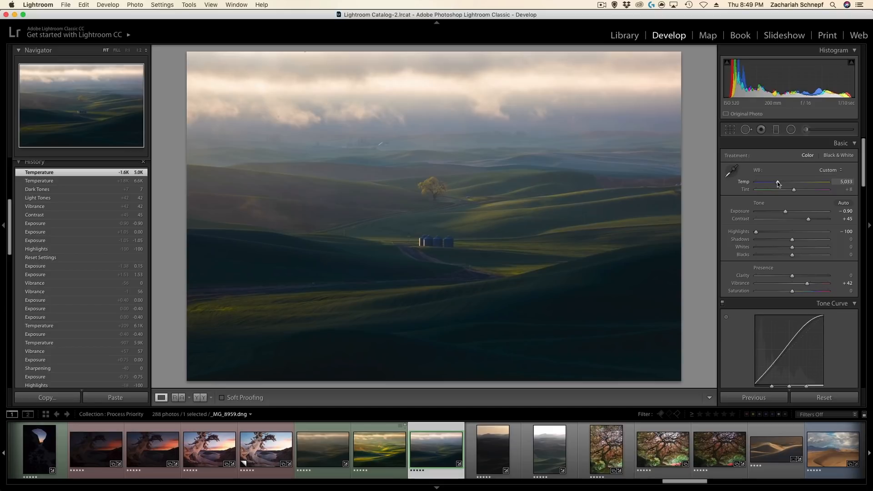
{"action": "left_click_drag", "start_coordinate": [778, 183], "coordinate": [780, 183]}
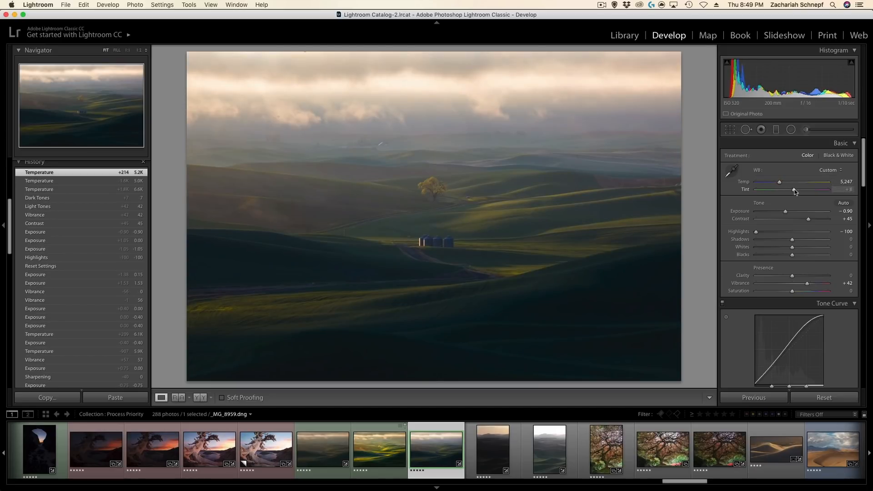
{"action": "left_click_drag", "start_coordinate": [795, 189], "coordinate": [794, 185]}
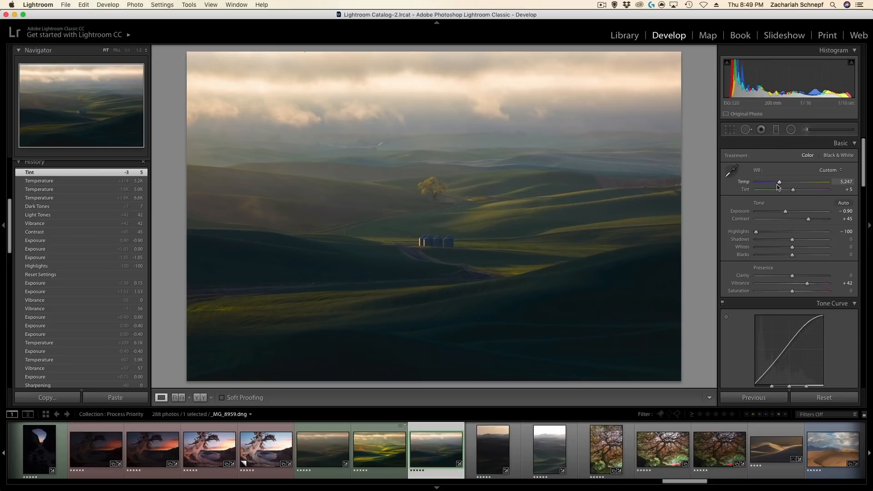
{"action": "left_click_drag", "start_coordinate": [780, 183], "coordinate": [781, 184]}
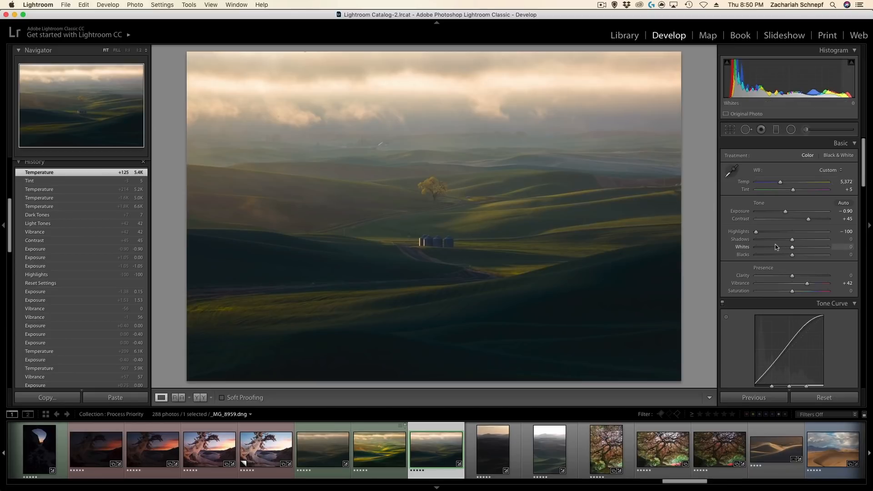
Reset Vibrance, Contrast and the tone curve's Lights and Darks to 0
{"action": "double_click", "coordinate": [807, 284]}
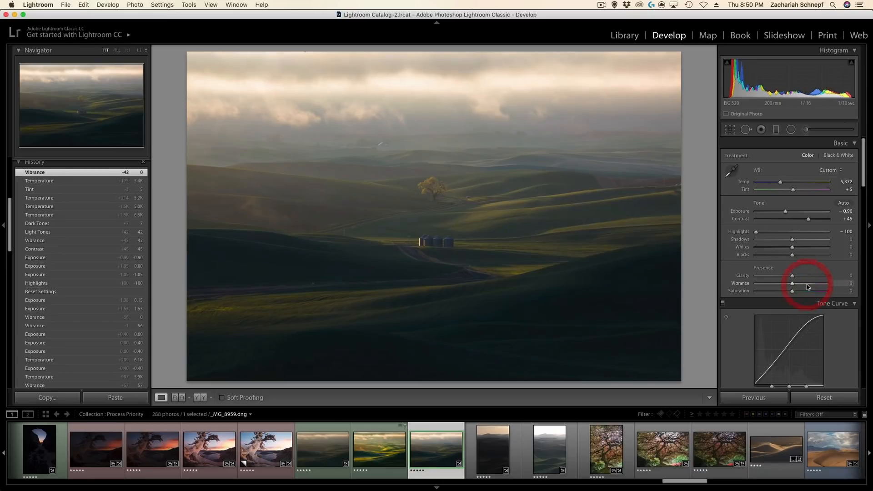
{"action": "double_click", "coordinate": [808, 220]}
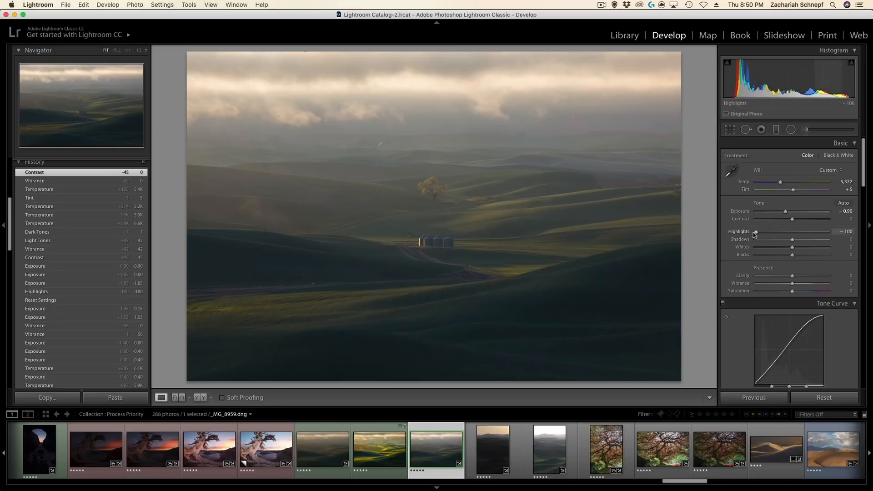
{"action": "scroll", "coordinate": [800, 282], "scroll_direction": "down", "scroll_amount": 5}
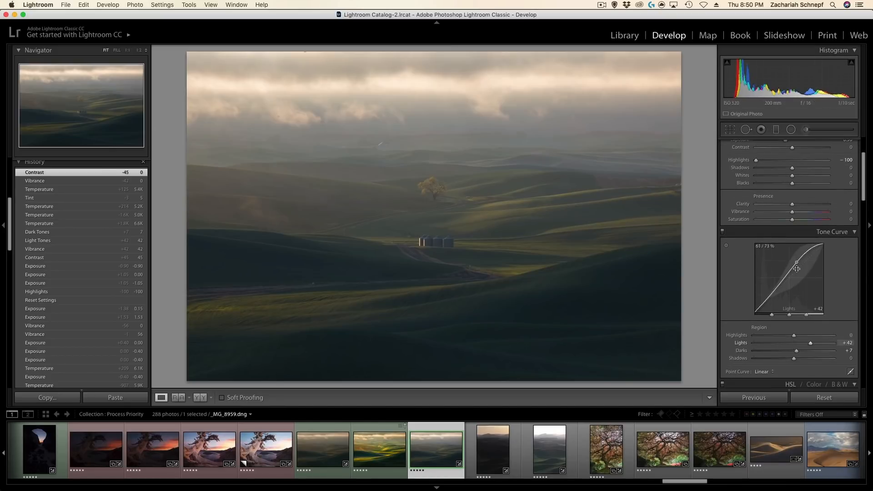
{"action": "double_click", "coordinate": [811, 343]}
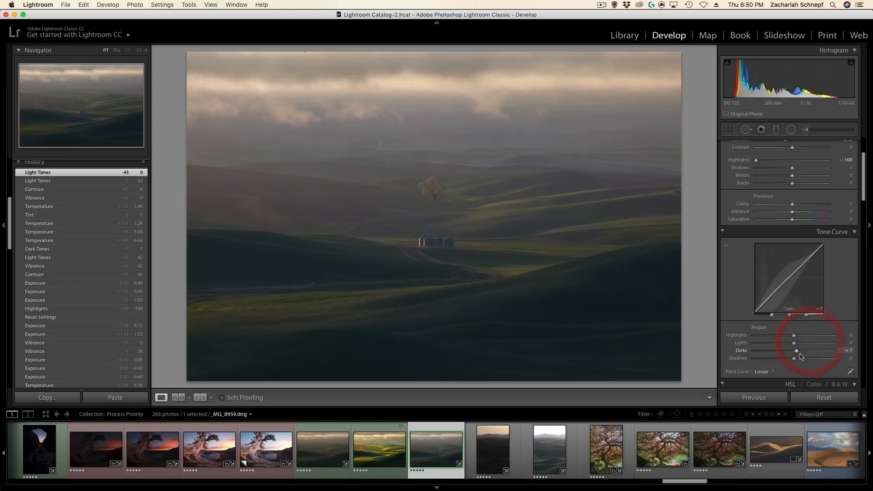
{"action": "double_click", "coordinate": [796, 350]}
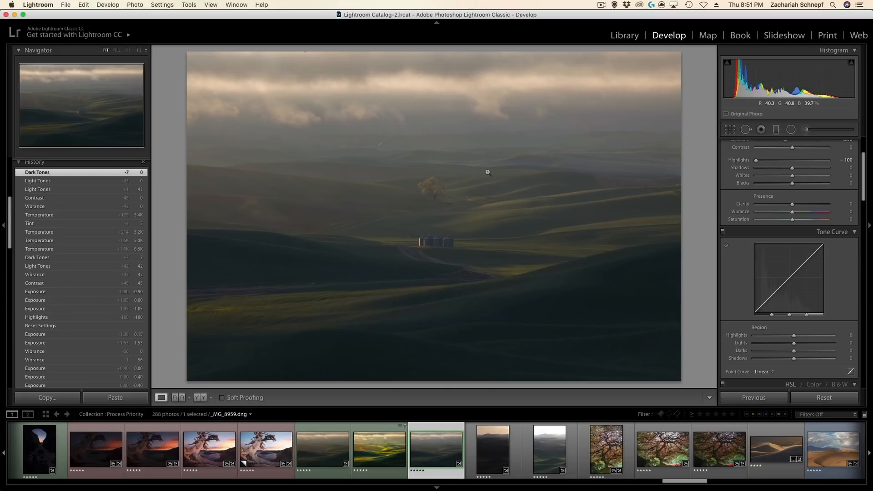
{"action": "right_click", "coordinate": [433, 441]}
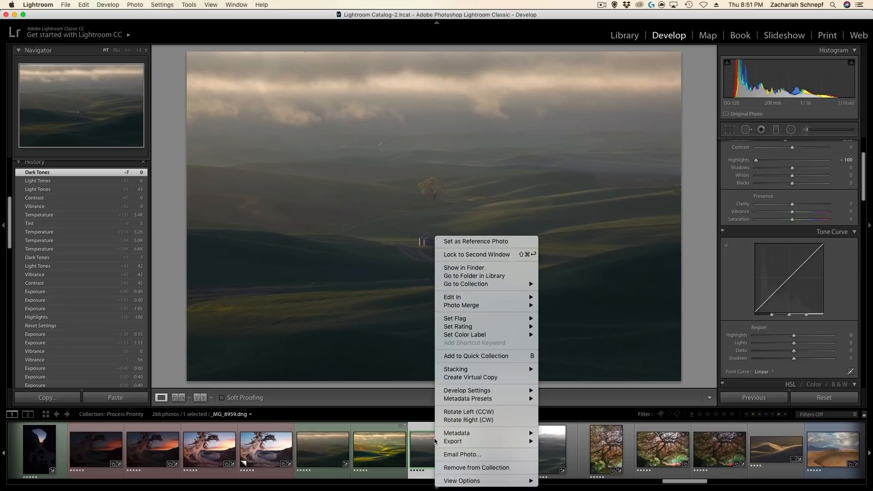
{"action": "left_click", "coordinate": [482, 376]}
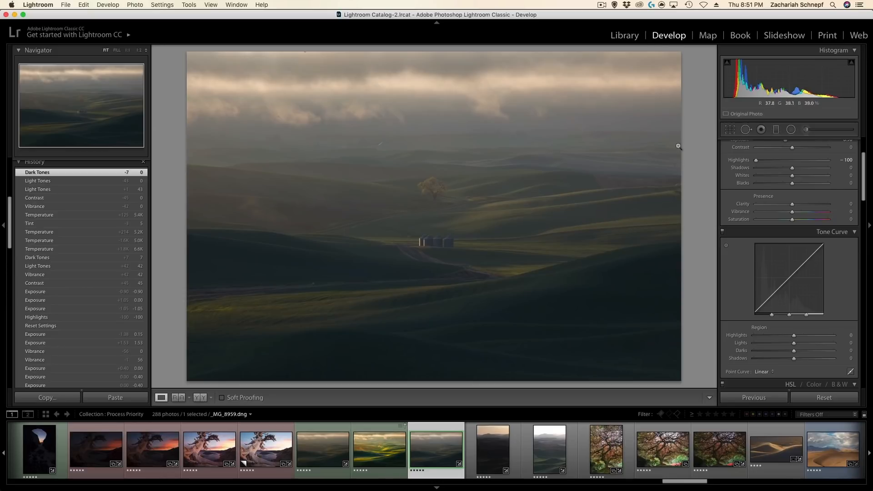
Open the Spot Removal tool in Heal mode, turn on Visualize Spots and fine-tune its threshold
{"action": "left_click", "coordinate": [746, 130]}
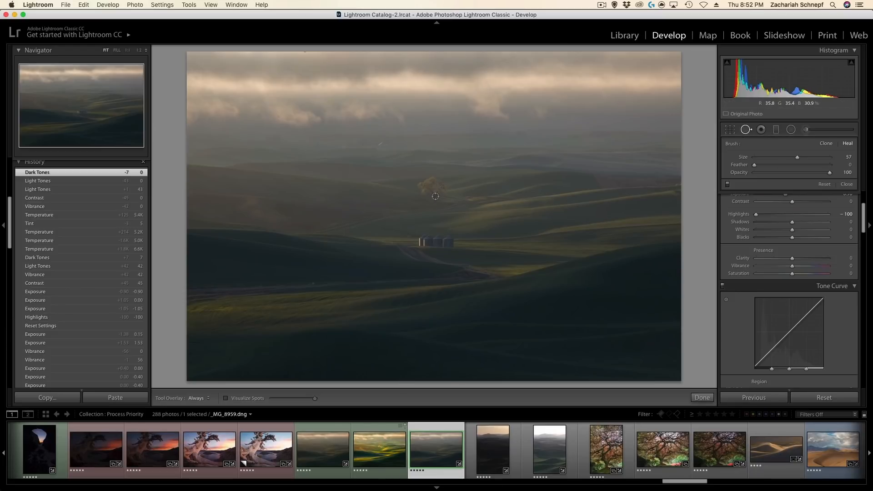
{"action": "left_click", "coordinate": [226, 398]}
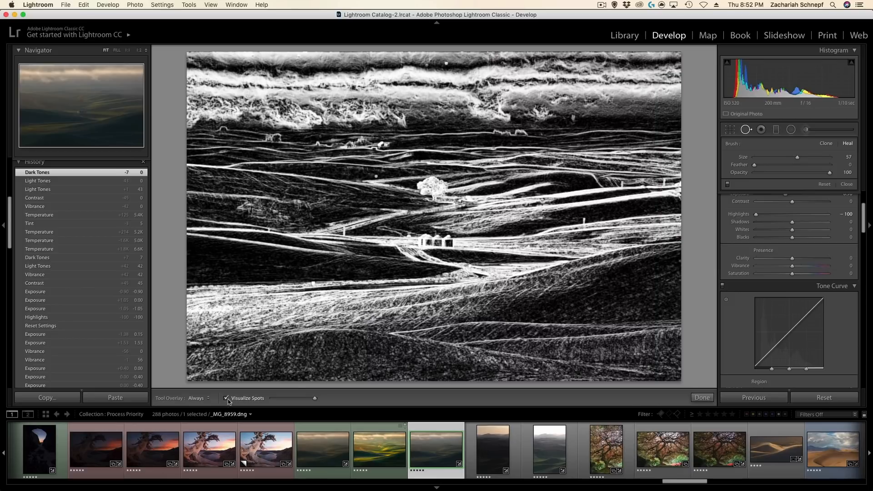
{"action": "key", "text": "a"}
{"action": "key", "text": "a"}
{"action": "key", "text": "a"}
{"action": "key", "text": "a"}
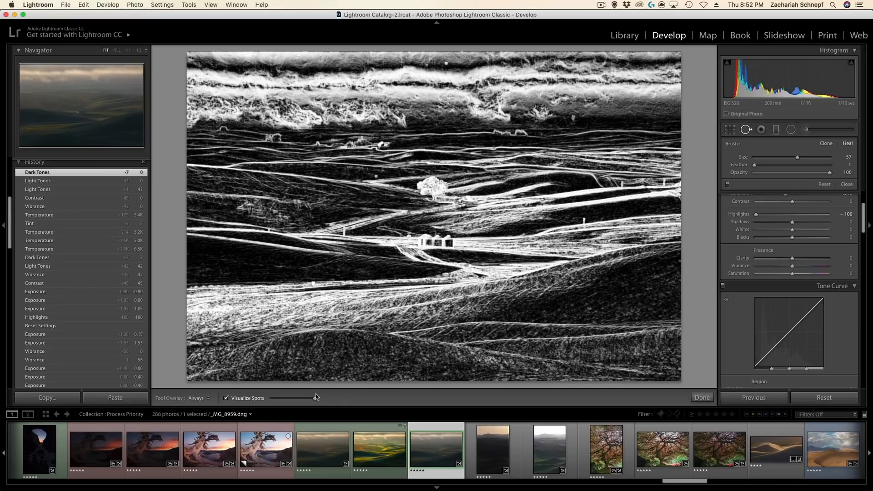
{"action": "left_click_drag", "start_coordinate": [316, 397], "coordinate": [314, 398]}
Heal the dust spot on the hillside before the tree and two spots in the upper sky with a size 57 brush
{"action": "scroll", "coordinate": [376, 177], "scroll_direction": "up", "scroll_amount": 3}
{"action": "scroll", "coordinate": [376, 177], "scroll_direction": "down", "scroll_amount": 3}
{"action": "left_click", "coordinate": [376, 176]}
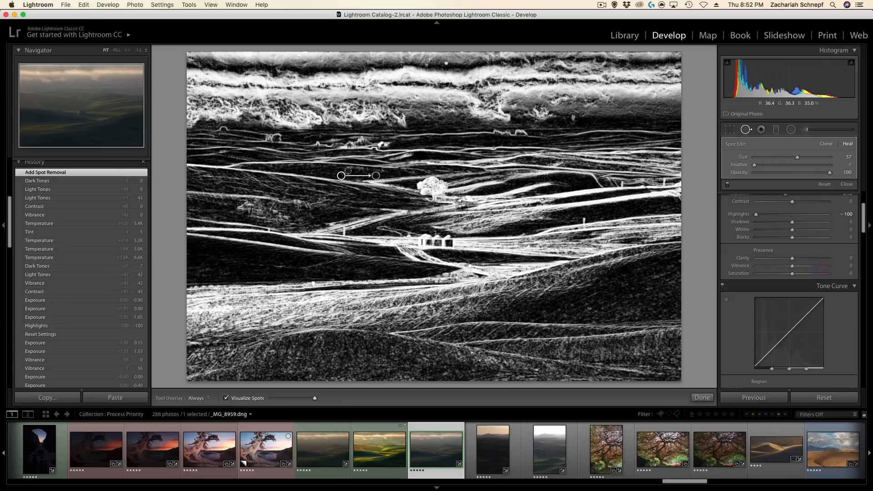
{"action": "left_click", "coordinate": [446, 63]}
{"action": "left_click", "coordinate": [426, 64]}
{"action": "key", "text": "a"}
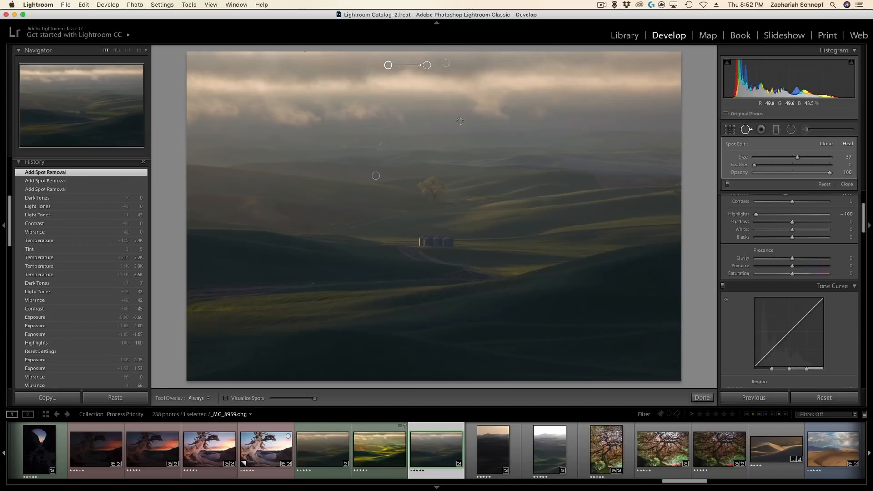
{"action": "key", "text": "a"}
{"action": "key", "text": "a"}
{"action": "key", "text": "a"}
{"action": "key", "text": "a"}
{"action": "key", "text": "a"}
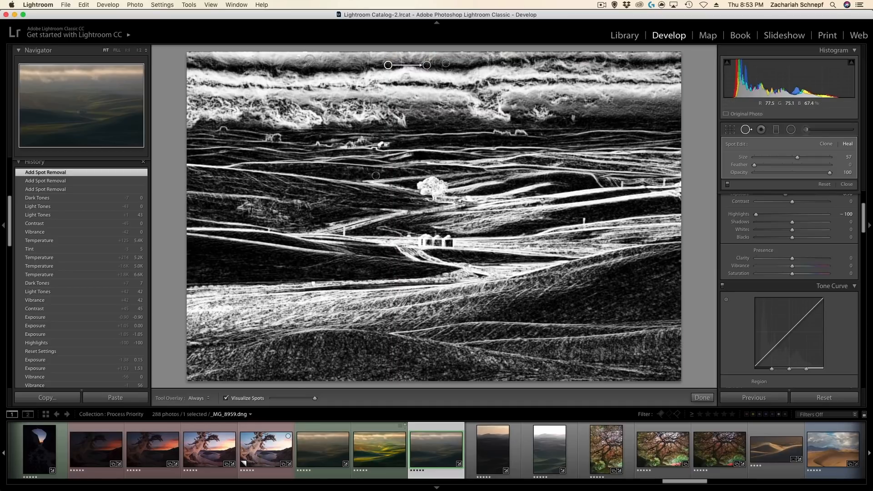
Heal four more spots in the left half of the sky, enlarging the healing brush to 70
{"action": "left_click", "coordinate": [305, 53]}
{"action": "key", "text": "a"}
{"action": "key", "text": "a"}
{"action": "left_click", "coordinate": [299, 57]}
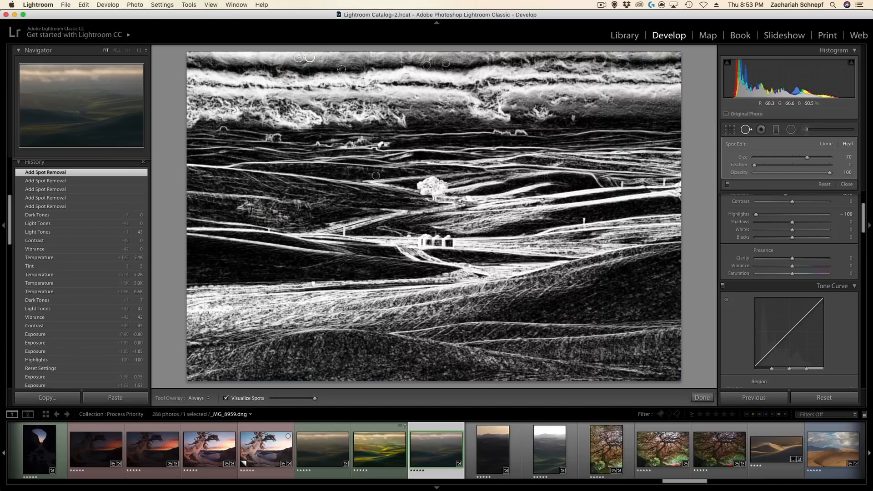
{"action": "left_click", "coordinate": [339, 69]}
{"action": "key", "text": "a"}
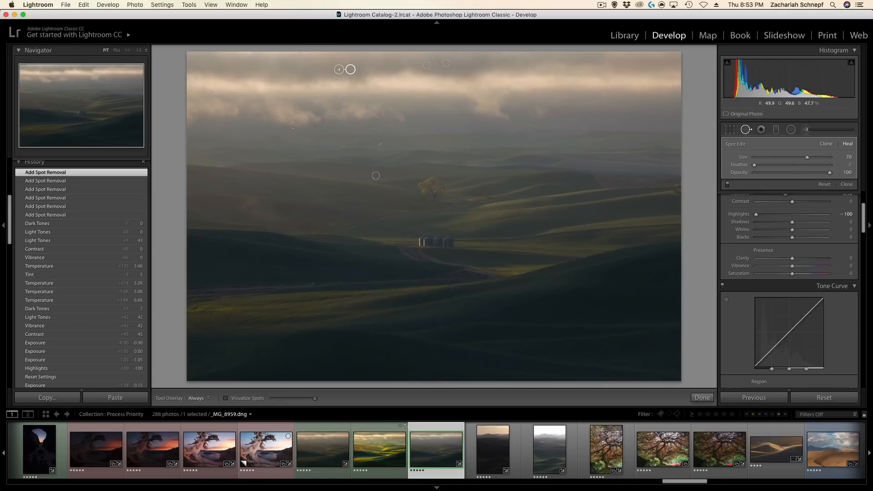
{"action": "left_click", "coordinate": [279, 117]}
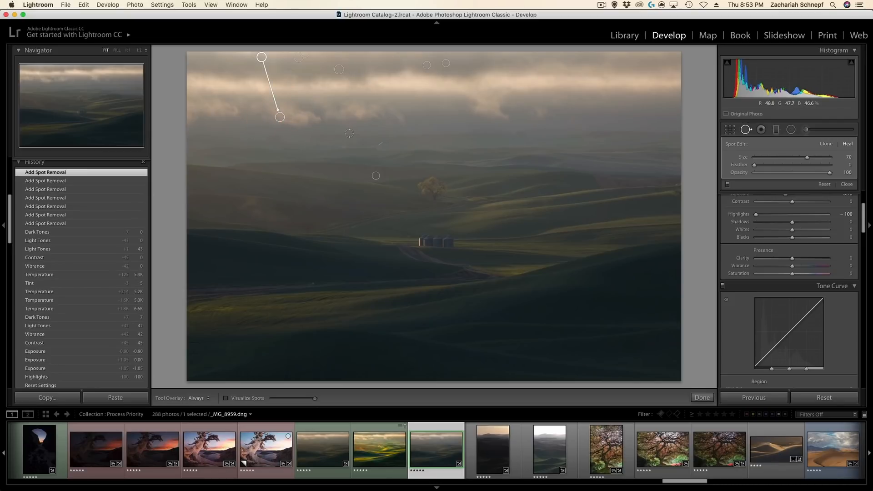
{"action": "key", "text": "a"}
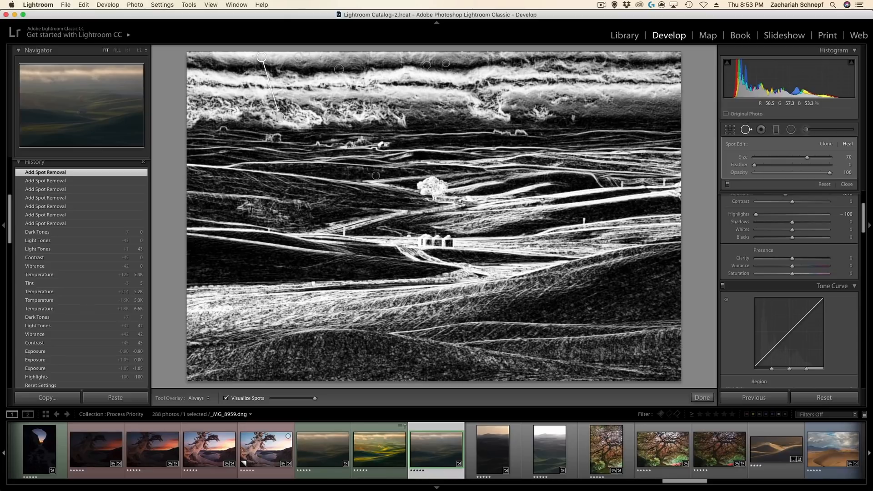
Lower the Visualize Spots threshold slightly at 1:1 magnification and check the photo's upper-left clouds for spots
{"action": "key", "text": "z"}
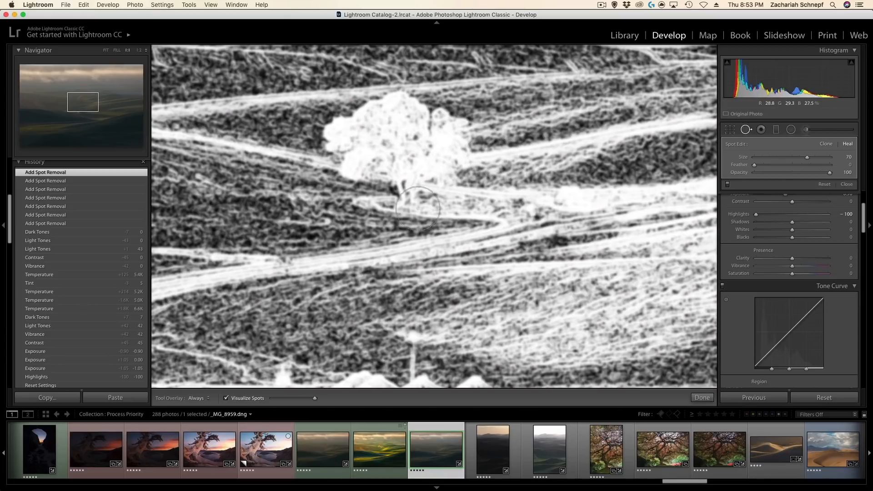
{"action": "left_click_drag", "start_coordinate": [314, 400], "coordinate": [311, 401]}
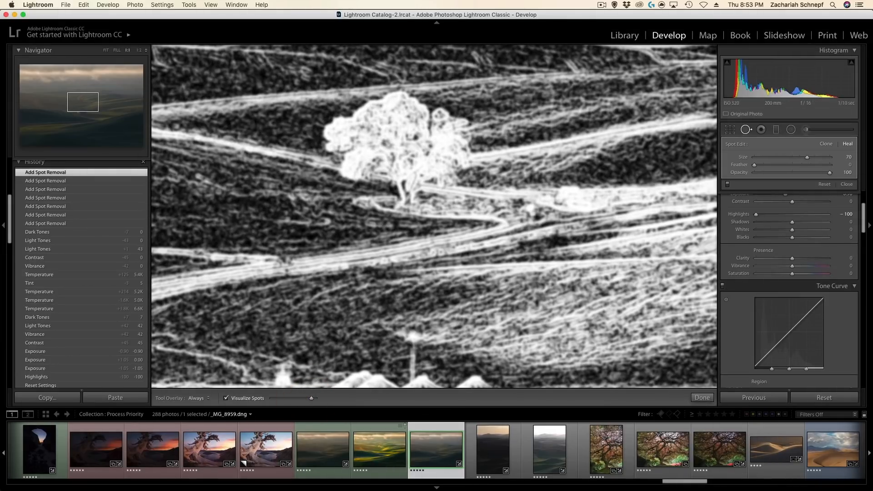
{"action": "left_click_drag", "start_coordinate": [247, 73], "coordinate": [558, 293]}
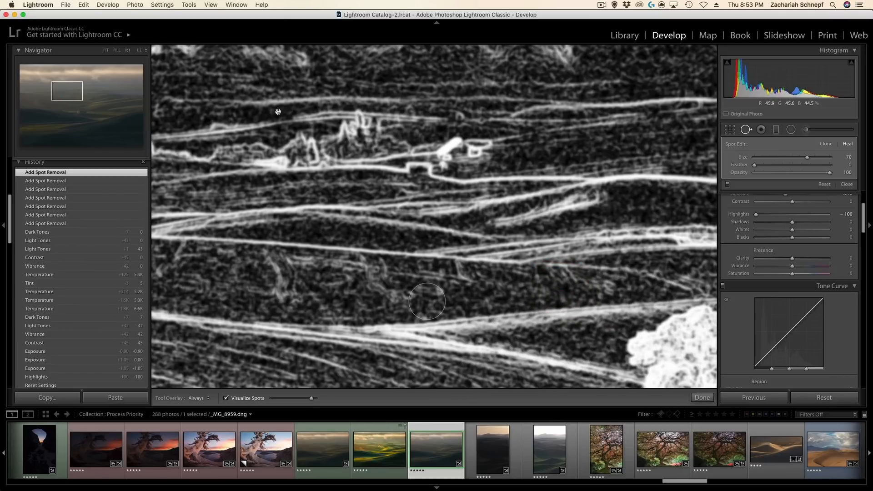
{"action": "left_click_drag", "start_coordinate": [239, 101], "coordinate": [525, 280]}
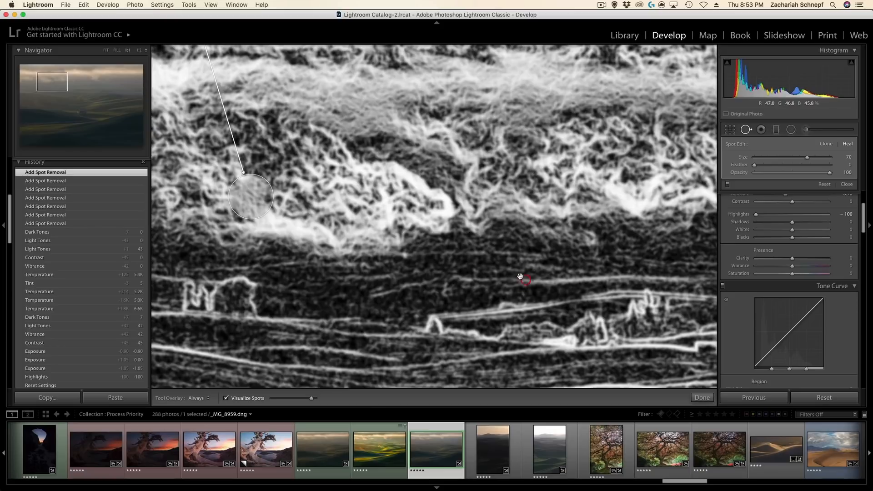
{"action": "left_click_drag", "start_coordinate": [323, 124], "coordinate": [569, 260]}
{"action": "left_click_drag", "start_coordinate": [319, 141], "coordinate": [526, 116]}
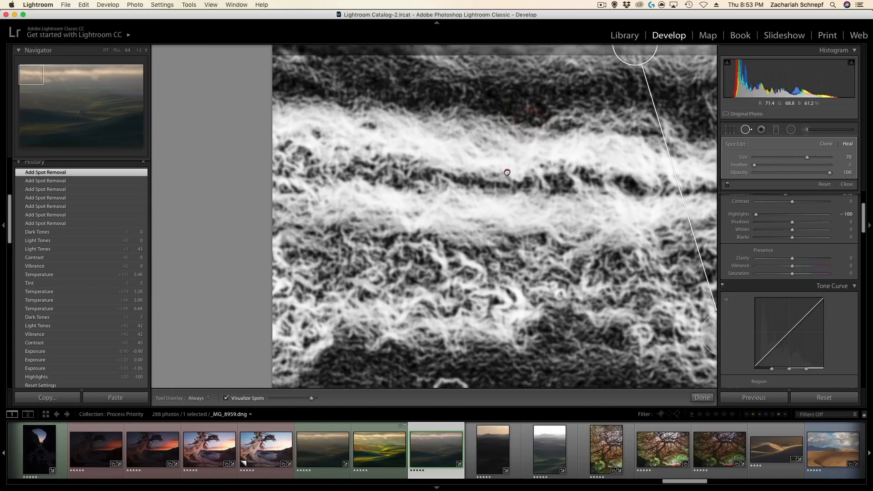
{"action": "left_click_drag", "start_coordinate": [507, 172], "coordinate": [514, 194]}
Reduce the healing brush to size 30 and heal the small dark spot near the upper-left edge of the sky
{"action": "key", "text": "a"}
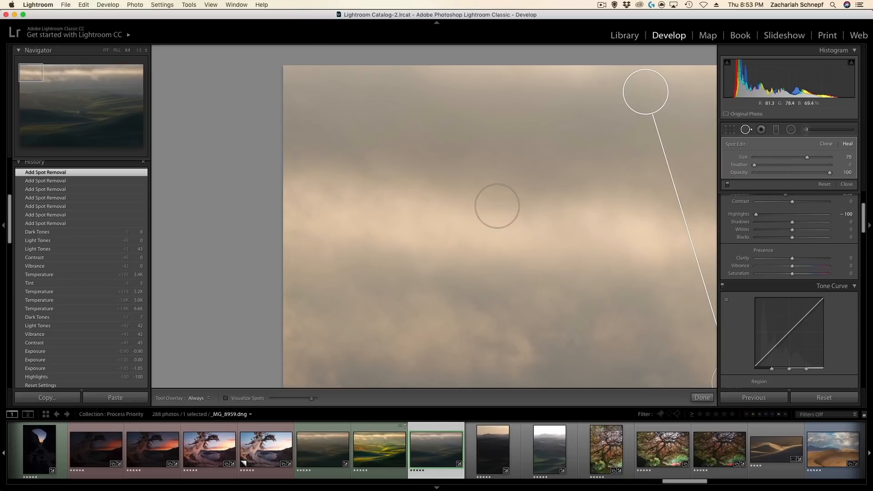
{"action": "key", "text": "a"}
{"action": "key", "text": "a"}
{"action": "key", "text": "a"}
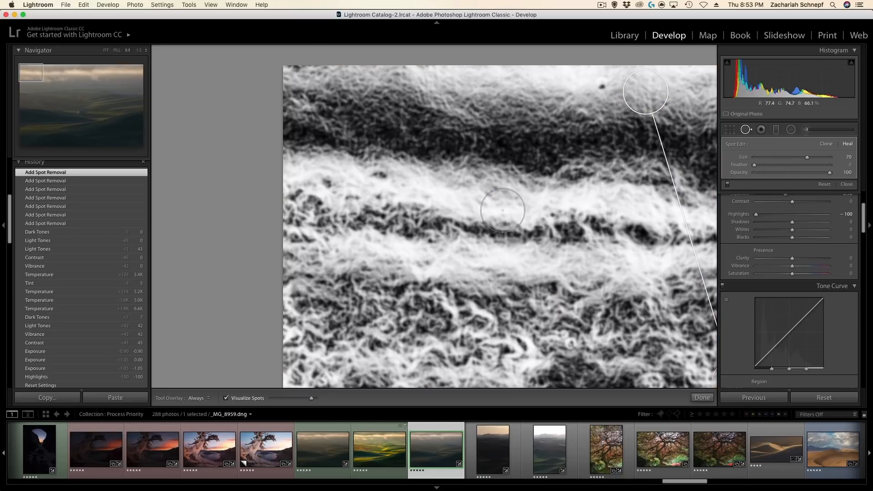
{"action": "key", "text": "a"}
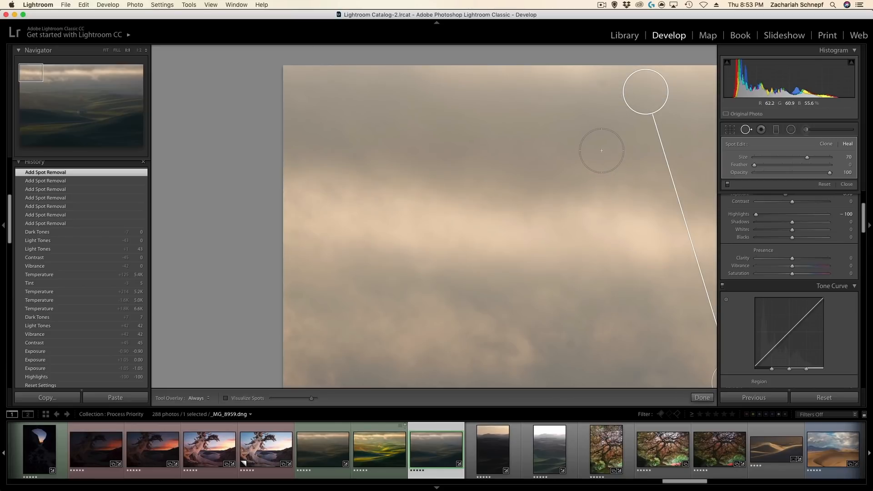
{"action": "key", "text": "bracketleft"}
{"action": "key", "text": "bracketleft"}
{"action": "key", "text": "bracketleft"}
{"action": "left_click", "coordinate": [603, 86]}
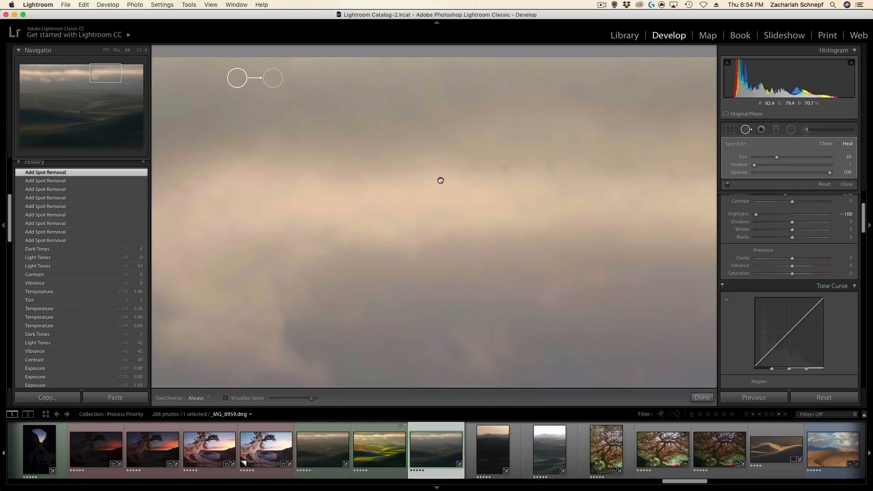
Heal two small spots along the bright cloud band in the right part of the sky, using size 30
{"action": "left_click", "coordinate": [441, 180]}
{"action": "left_click", "coordinate": [505, 172]}
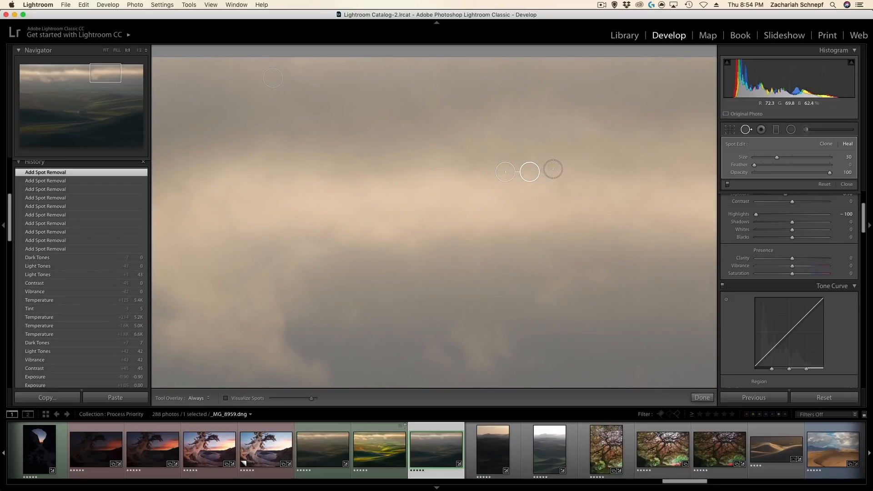
{"action": "left_click", "coordinate": [551, 170]}
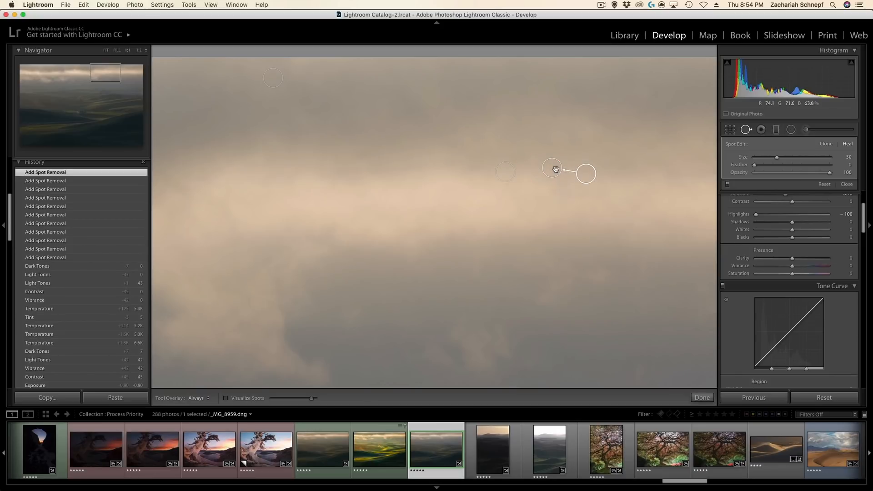
{"action": "key", "text": "a"}
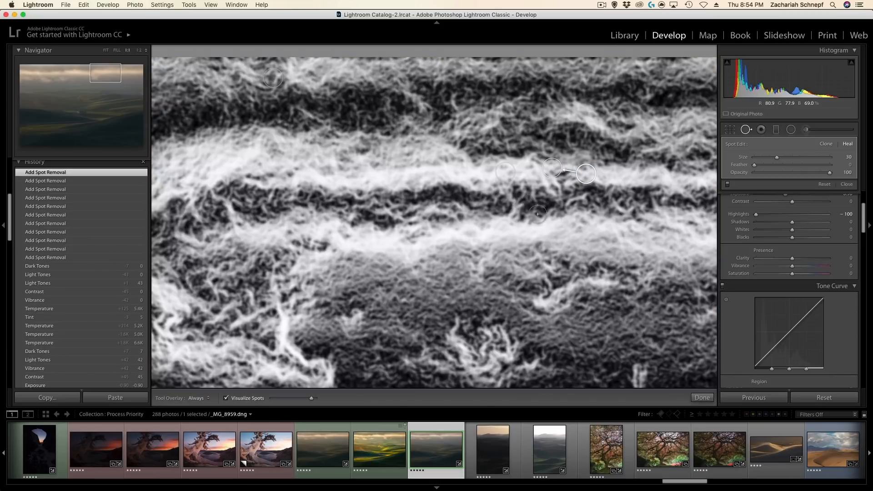
{"action": "key", "text": "a"}
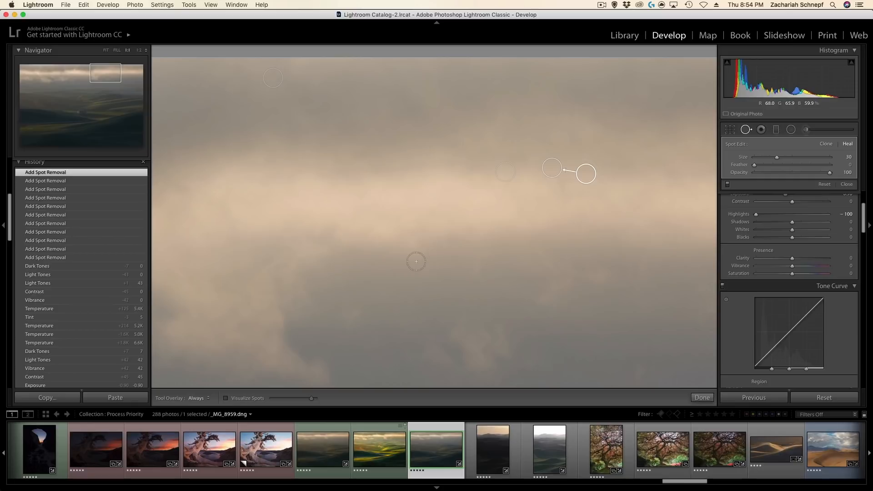
Examine the upper-right clouds and the hazy horizon across to the photo's left edge for remaining spots
{"action": "mouse_move", "coordinate": [587, 147]}
{"action": "left_mouse_down"}
{"action": "mouse_move", "coordinate": [483, 187]}
{"action": "mouse_move", "coordinate": [303, 176]}
{"action": "left_mouse_up"}
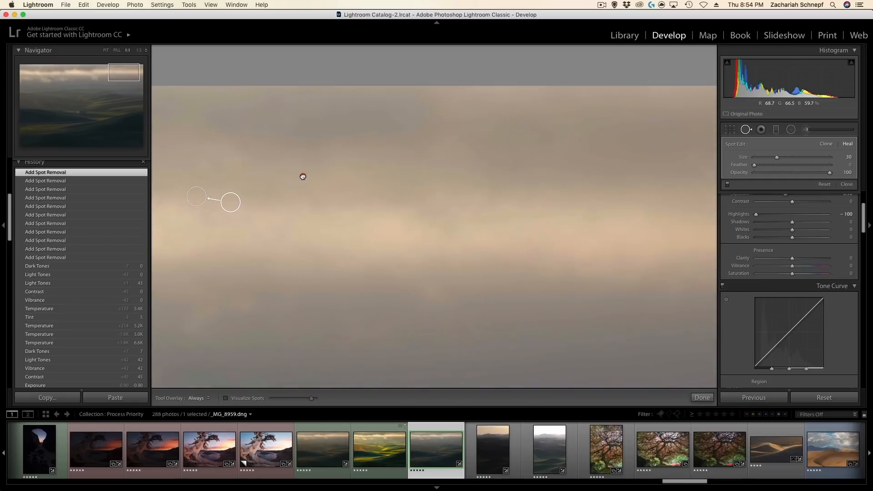
{"action": "left_click_drag", "start_coordinate": [497, 209], "coordinate": [392, 0]}
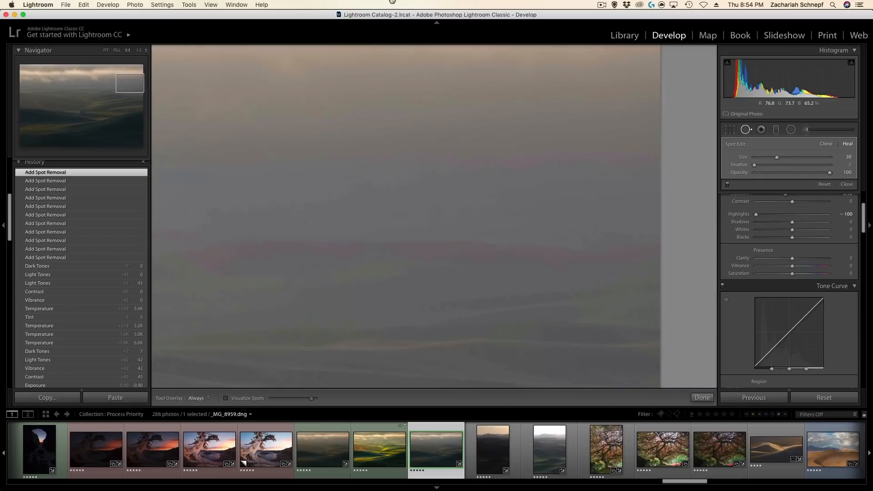
{"action": "left_click_drag", "start_coordinate": [347, 268], "coordinate": [707, 242]}
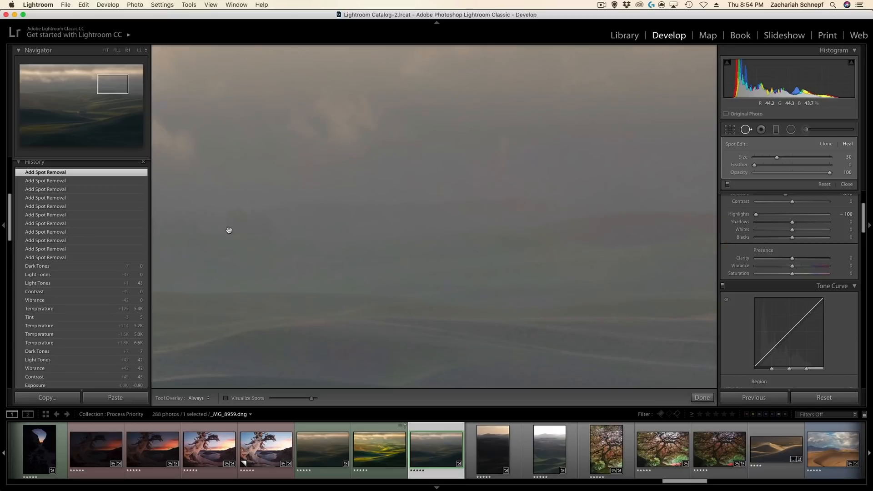
{"action": "left_click_drag", "start_coordinate": [230, 229], "coordinate": [643, 301]}
{"action": "left_click_drag", "start_coordinate": [254, 219], "coordinate": [483, 208]}
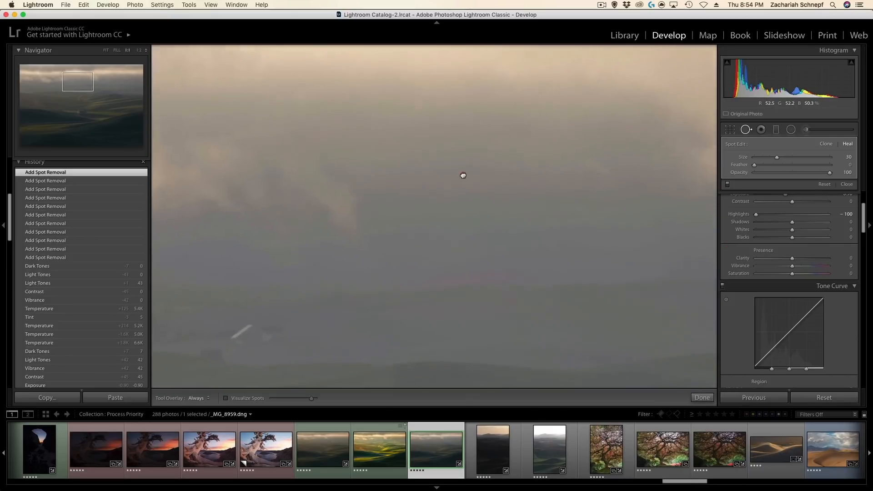
{"action": "left_click_drag", "start_coordinate": [393, 189], "coordinate": [586, 179]}
{"action": "left_click_drag", "start_coordinate": [250, 162], "coordinate": [610, 220]}
{"action": "left_click_drag", "start_coordinate": [285, 260], "coordinate": [554, 203]}
{"action": "left_click_drag", "start_coordinate": [493, 292], "coordinate": [423, 160]}
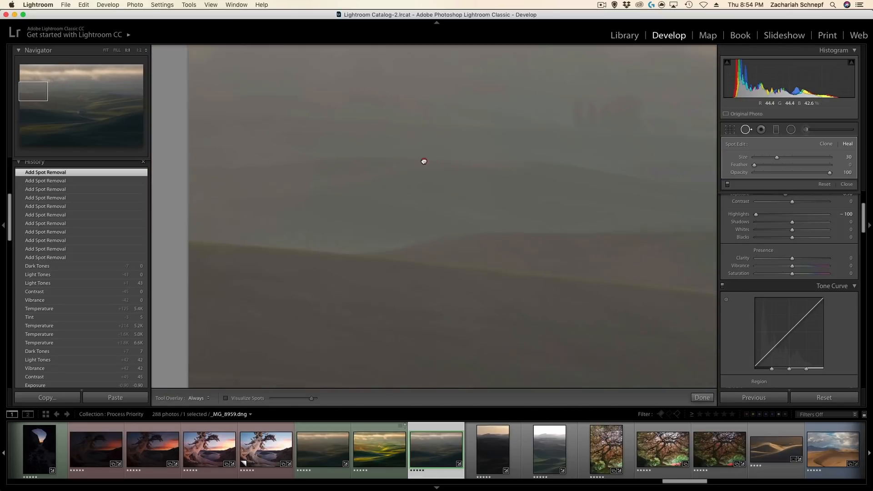
Examine the middle hills across to the photo's right edge for spots, comparing with the Visualize Spots view
{"action": "left_click_drag", "start_coordinate": [589, 232], "coordinate": [218, 235]}
{"action": "mouse_move", "coordinate": [656, 191]}
{"action": "left_mouse_down"}
{"action": "mouse_move", "coordinate": [548, 231]}
{"action": "mouse_move", "coordinate": [253, 206]}
{"action": "left_mouse_up"}
{"action": "left_click_drag", "start_coordinate": [629, 211], "coordinate": [292, 170]}
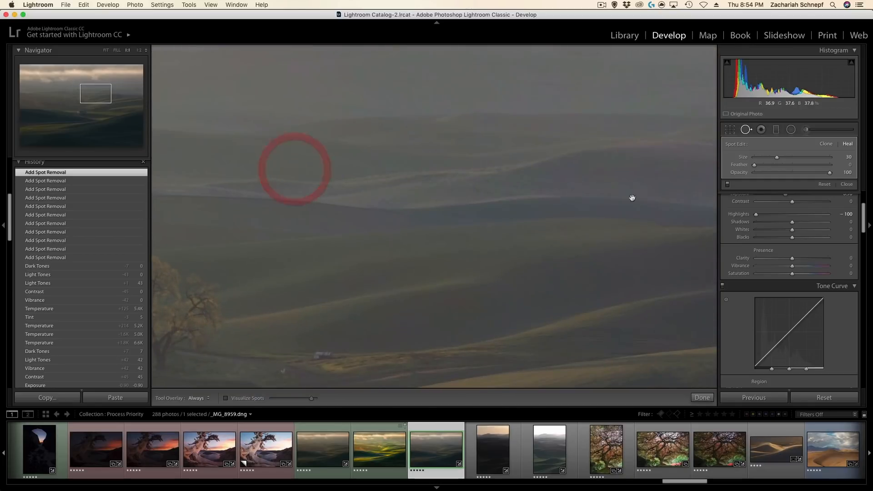
{"action": "left_click_drag", "start_coordinate": [632, 198], "coordinate": [168, 211]}
{"action": "mouse_move", "coordinate": [430, 197]}
{"action": "left_mouse_down"}
{"action": "mouse_move", "coordinate": [272, 177]}
{"action": "mouse_move", "coordinate": [210, 159]}
{"action": "left_mouse_up"}
{"action": "left_click_drag", "start_coordinate": [276, 238], "coordinate": [448, 161]}
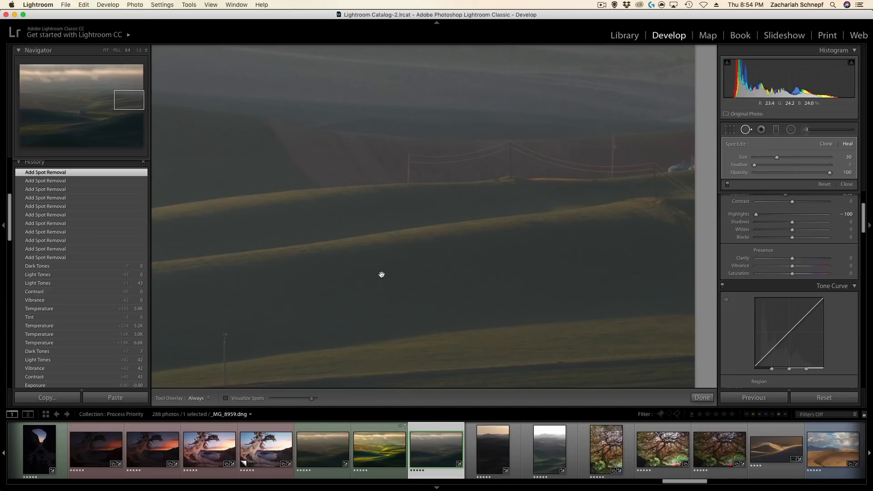
{"action": "key", "text": "a"}
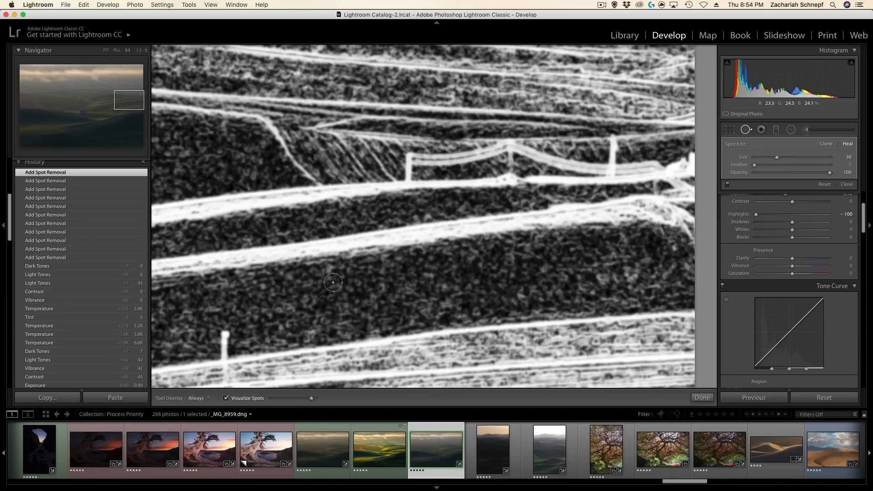
{"action": "key", "text": "a"}
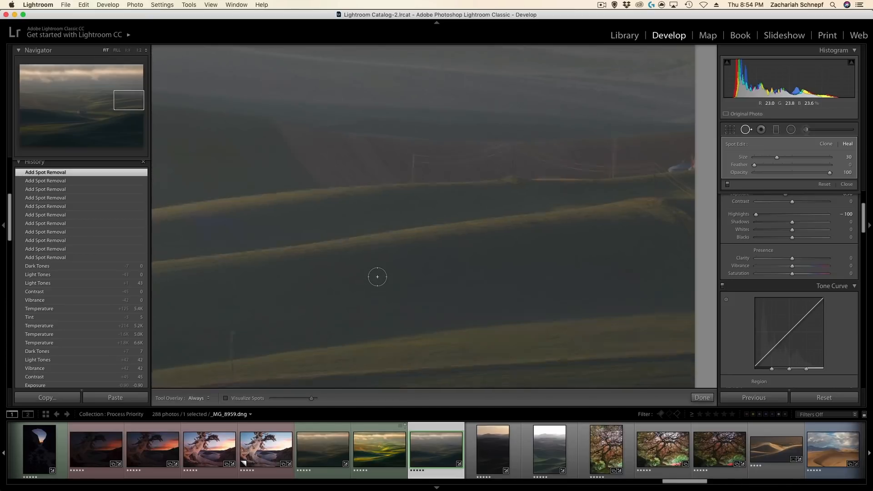
Check the whole photo once more with and without Visualize Spots, and finish the spot removal
{"action": "key", "text": "z"}
{"action": "key", "text": "a"}
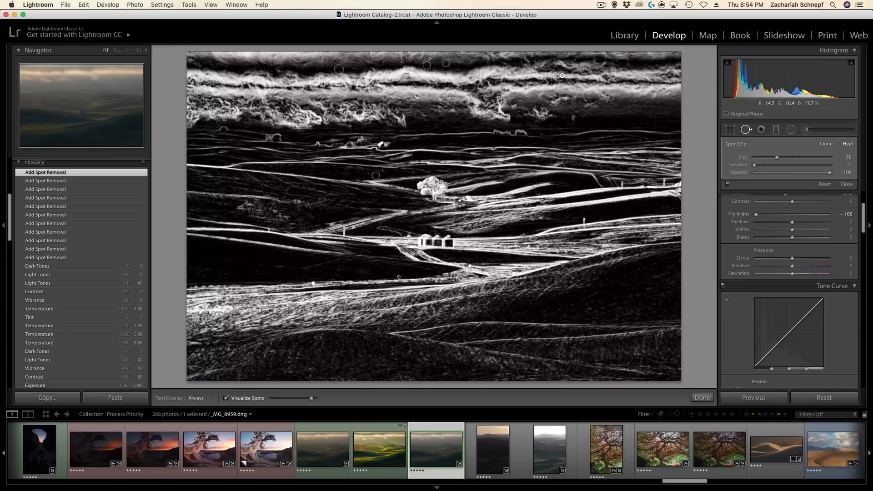
{"action": "key", "text": "a"}
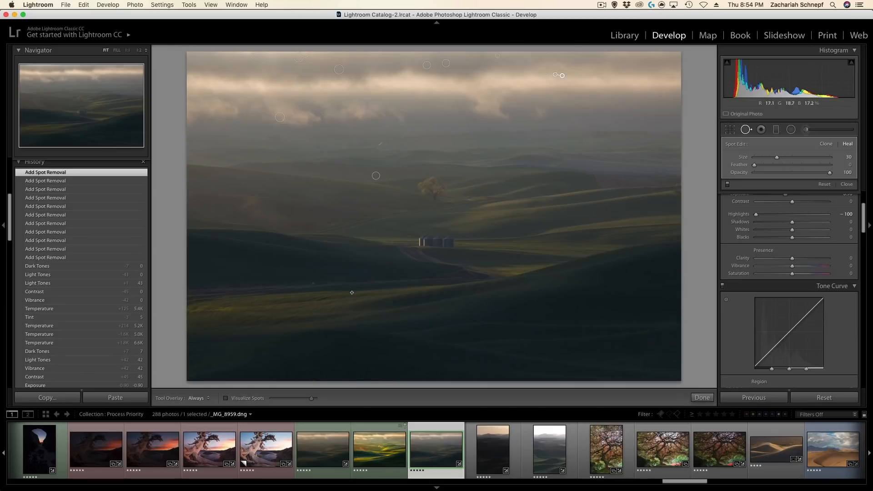
{"action": "key", "text": "a"}
{"action": "key", "text": "a"}
{"action": "left_click", "coordinate": [702, 398]}
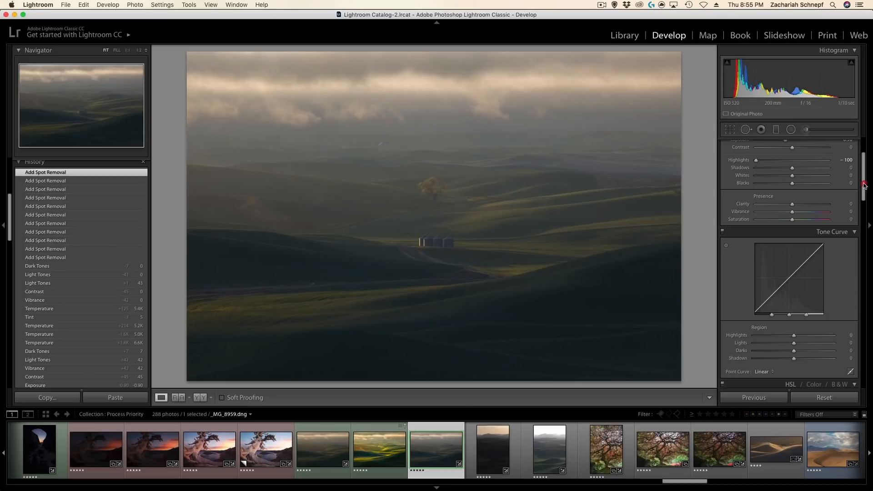
Try sharpening amounts between 0 and 80 on the lone tree at full magnification, and return the amount to 40
{"action": "left_click_drag", "start_coordinate": [863, 185], "coordinate": [869, 225]}
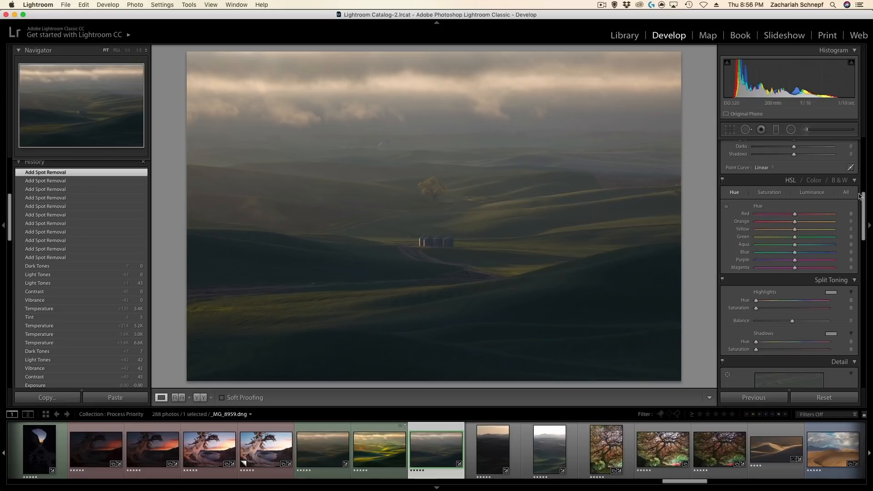
{"action": "left_click_drag", "start_coordinate": [863, 196], "coordinate": [866, 244]}
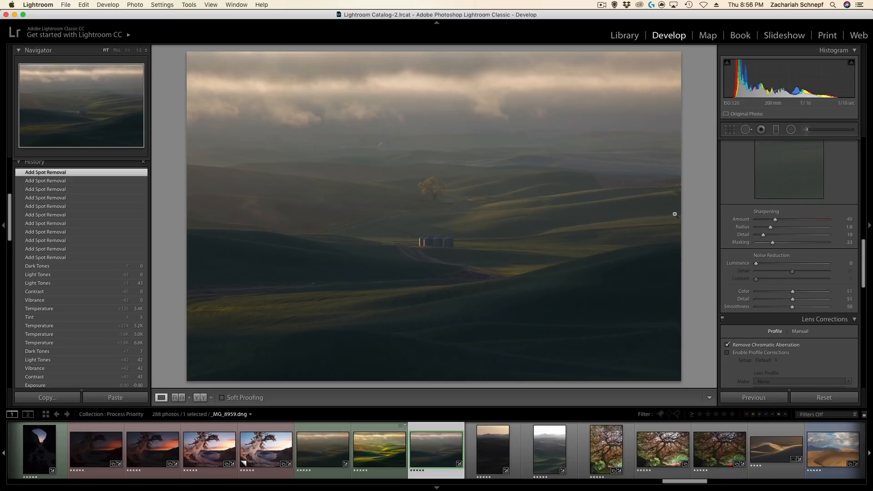
{"action": "left_click", "coordinate": [432, 193]}
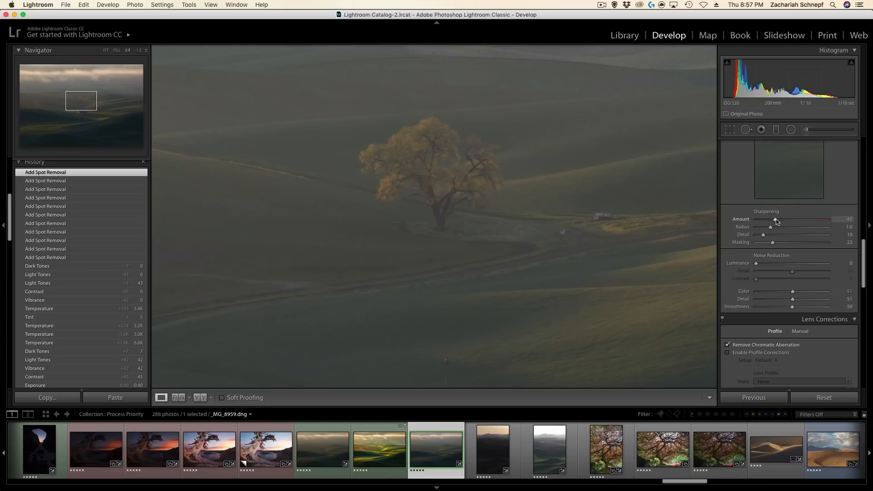
{"action": "left_click_drag", "start_coordinate": [777, 221], "coordinate": [749, 221]}
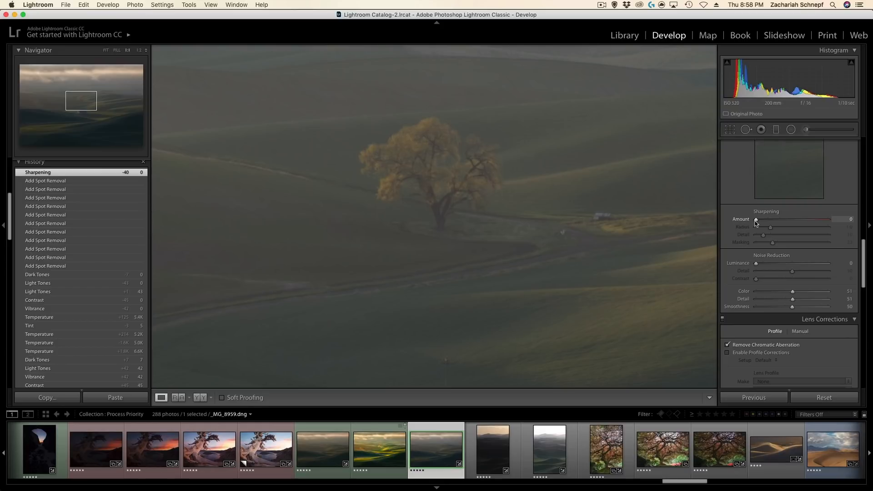
{"action": "left_click_drag", "start_coordinate": [756, 220], "coordinate": [782, 221]}
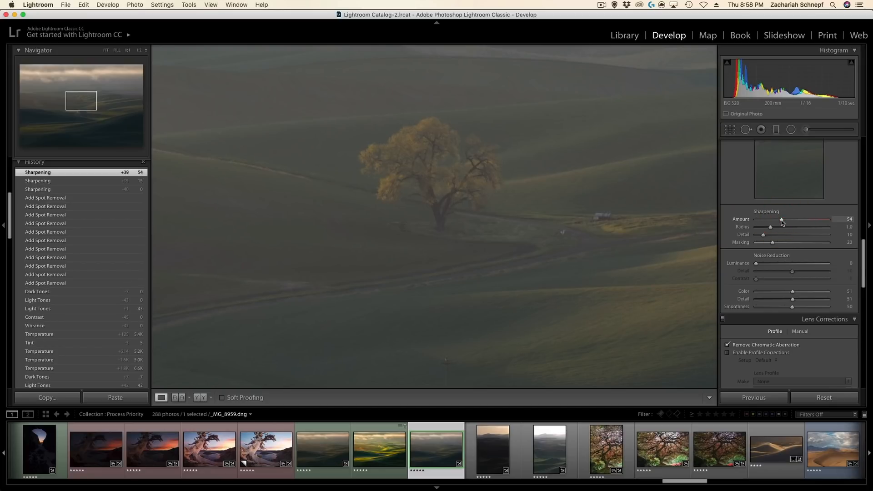
{"action": "left_click", "coordinate": [792, 217]}
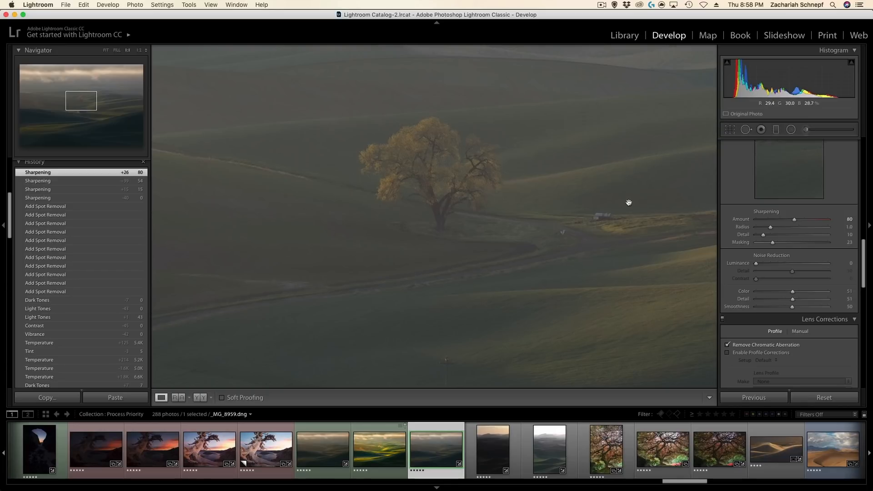
{"action": "left_click_drag", "start_coordinate": [794, 221], "coordinate": [773, 219]}
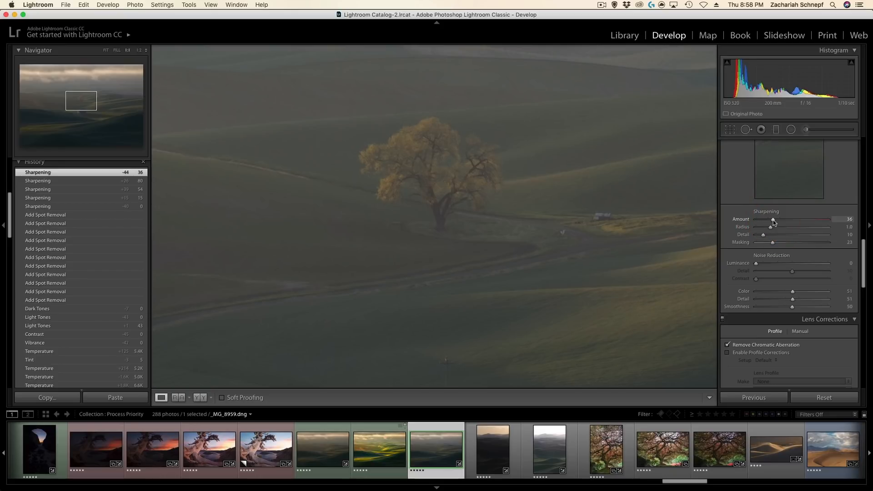
{"action": "mouse_move", "coordinate": [773, 220]}
{"action": "left_mouse_down"}
{"action": "mouse_move", "coordinate": [756, 219]}
{"action": "mouse_move", "coordinate": [773, 220]}
{"action": "left_mouse_up"}
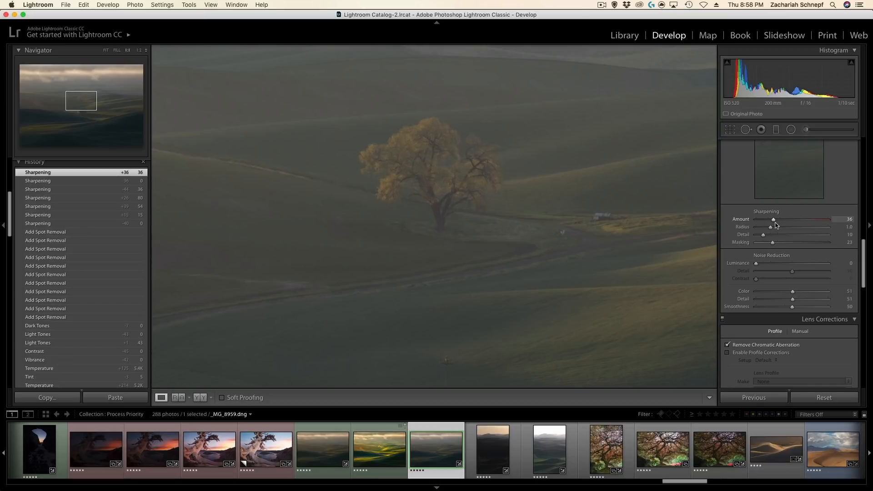
{"action": "left_click_drag", "start_coordinate": [774, 221], "coordinate": [775, 221]}
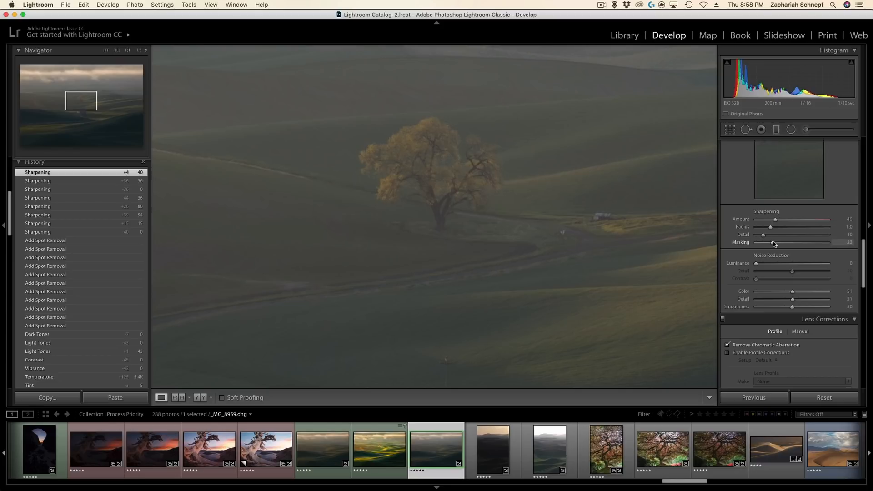
Set the sharpening Masking to 27 while previewing the edge mask
{"action": "key", "text": "alt"}
{"action": "mouse_move", "coordinate": [773, 244]}
{"action": "left_mouse_down"}
{"action": "mouse_move", "coordinate": [767, 249]}
{"action": "mouse_move", "coordinate": [776, 246]}
{"action": "left_mouse_up"}
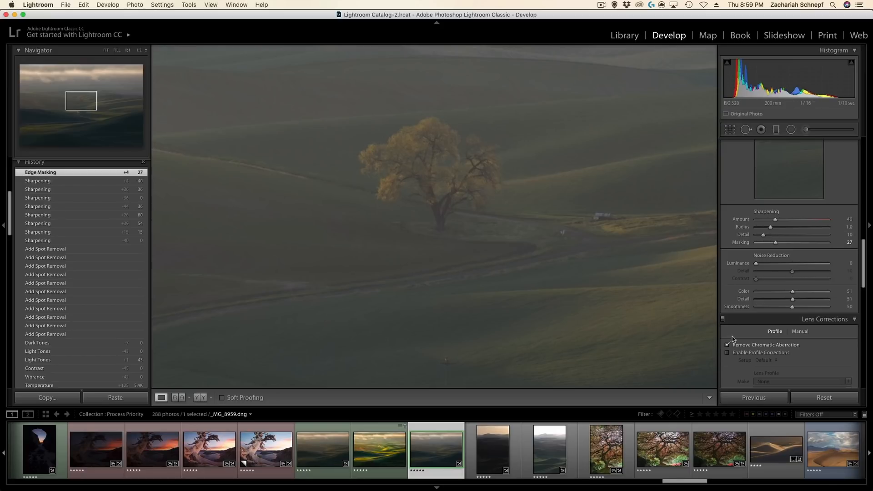
Set the photo's exposure to −0.70, keeping highlights at −100, and show the whole photo
{"action": "scroll", "coordinate": [731, 346], "scroll_direction": "down", "scroll_amount": 5}
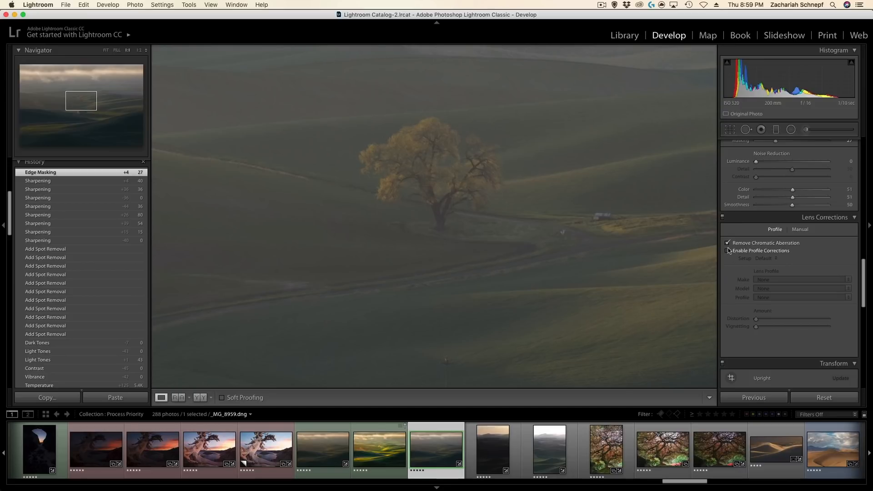
{"action": "left_click_drag", "start_coordinate": [863, 278], "coordinate": [848, 114]}
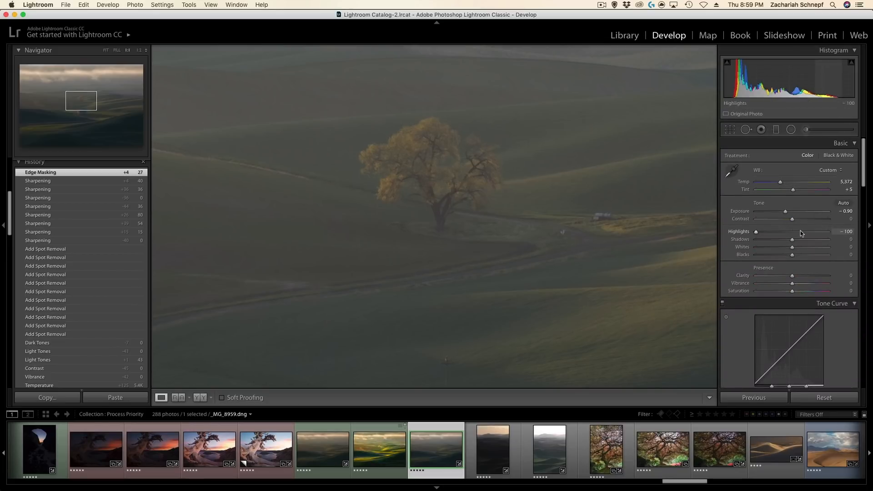
{"action": "left_click", "coordinate": [456, 250]}
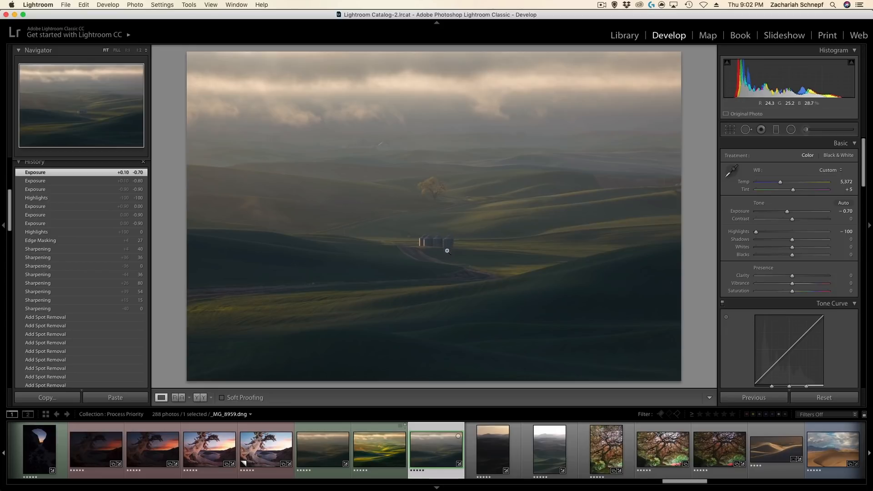
Create a virtual copy of _MG_8959.dng and select it together with the original
{"action": "right_click", "coordinate": [433, 450]}
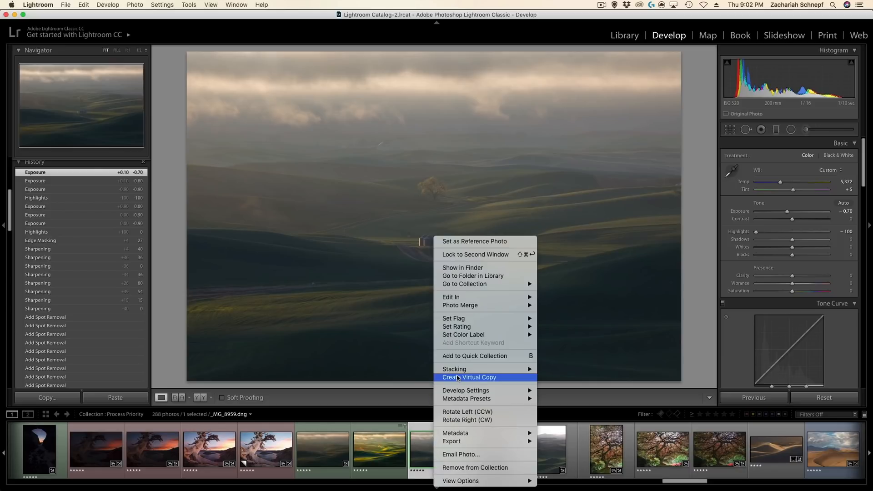
{"action": "left_click", "coordinate": [468, 378]}
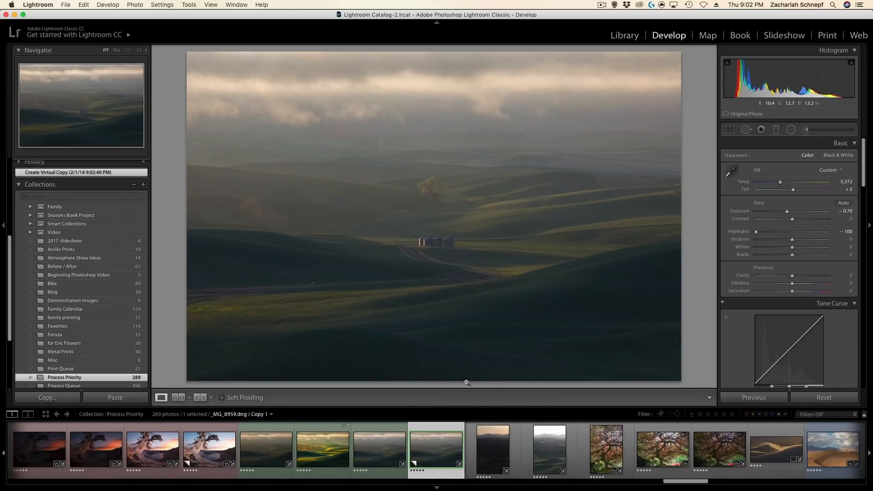
{"action": "left_click", "coordinate": [381, 440]}
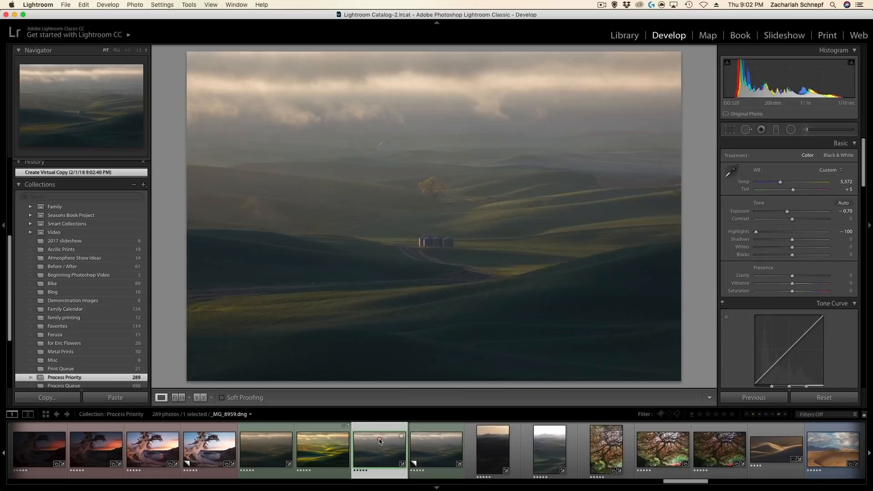
{"action": "left_click", "coordinate": [415, 439]}
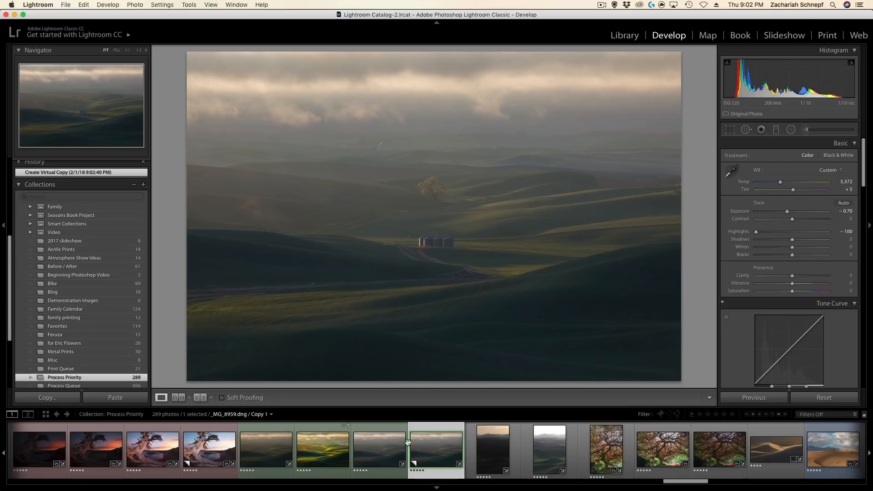
{"action": "left_click", "coordinate": [379, 443], "text": "super"}
{"action": "left_click", "coordinate": [379, 443]}
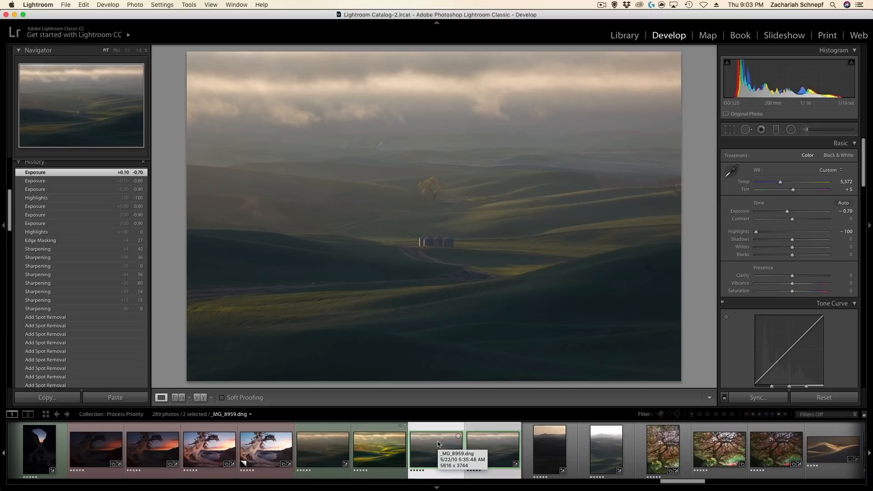
Compare the two versions and reset the virtual copy's highlights and exposure to 0
{"action": "key", "text": "Right"}
{"action": "key", "text": "Left"}
{"action": "key", "text": "Right"}
{"action": "key", "text": "Left"}
{"action": "key", "text": "Right"}
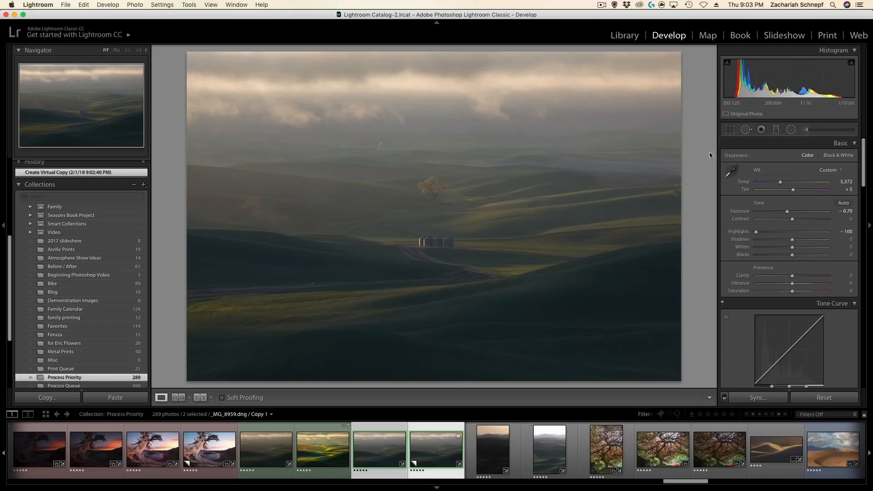
{"action": "double_click", "coordinate": [753, 232]}
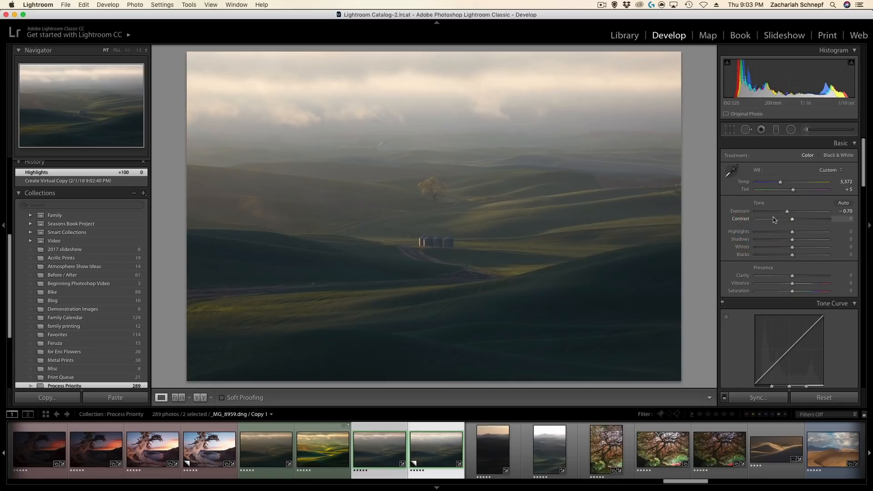
{"action": "double_click", "coordinate": [787, 213]}
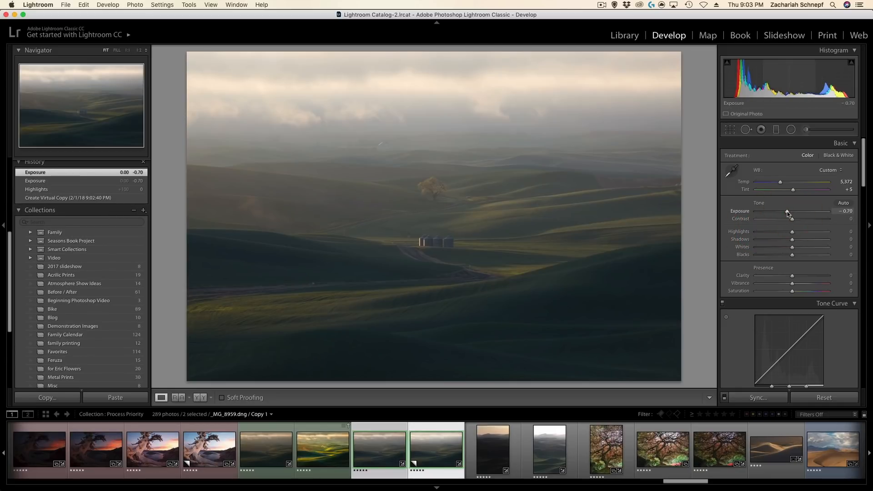
{"action": "double_click", "coordinate": [787, 213]}
{"action": "left_click", "coordinate": [788, 213]}
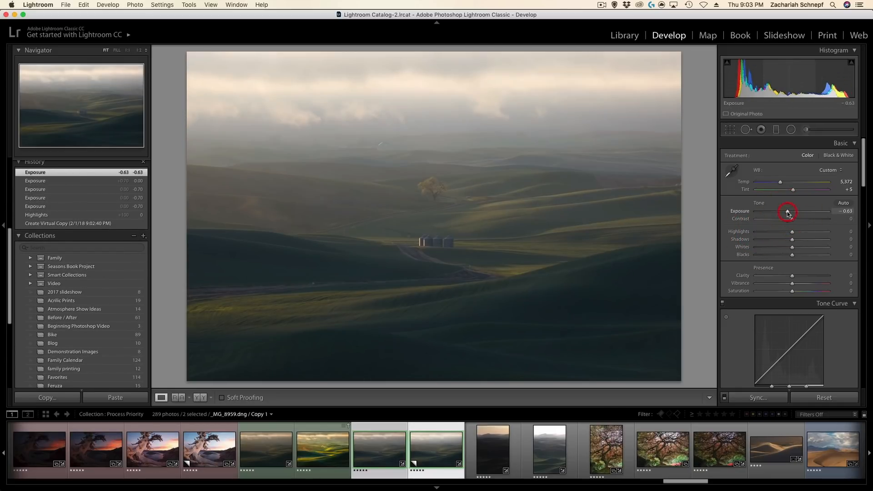
{"action": "double_click", "coordinate": [787, 212]}
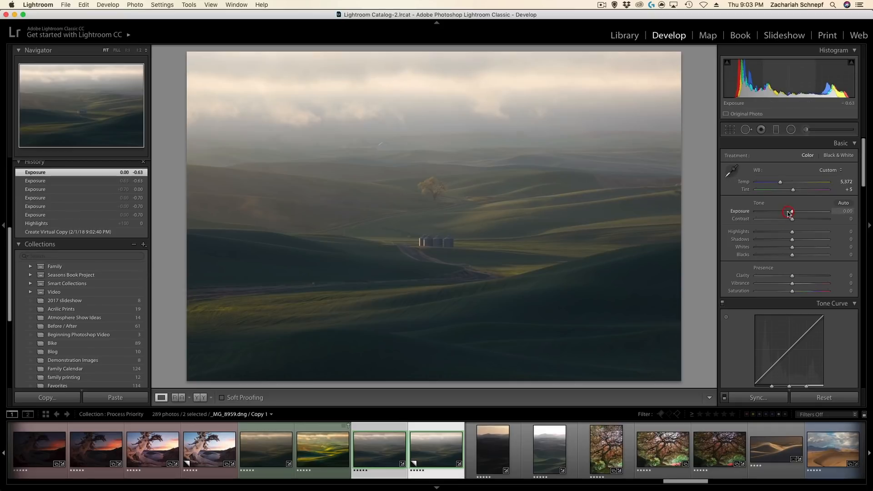
Switch to full screen and compare the brighter virtual copy with the darker original by flipping between them
{"action": "key", "text": "Left"}
{"action": "key", "text": "Right"}
{"action": "key", "text": "Left"}
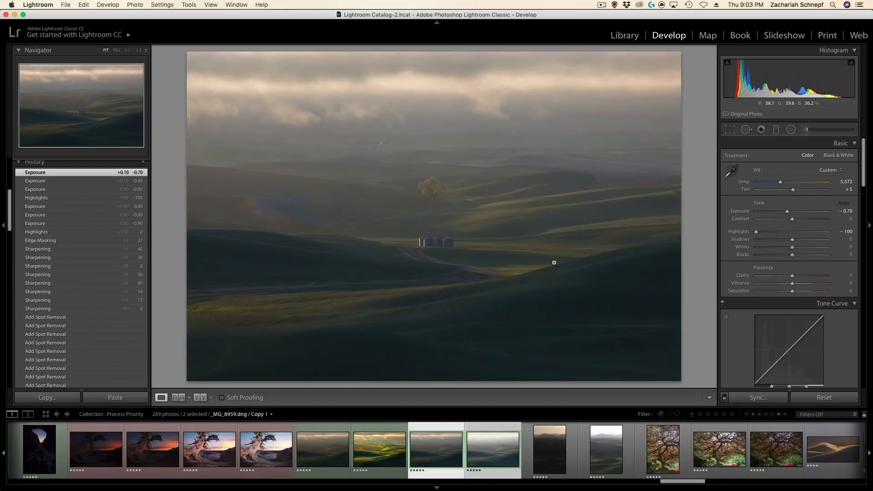
{"action": "key", "text": "Right"}
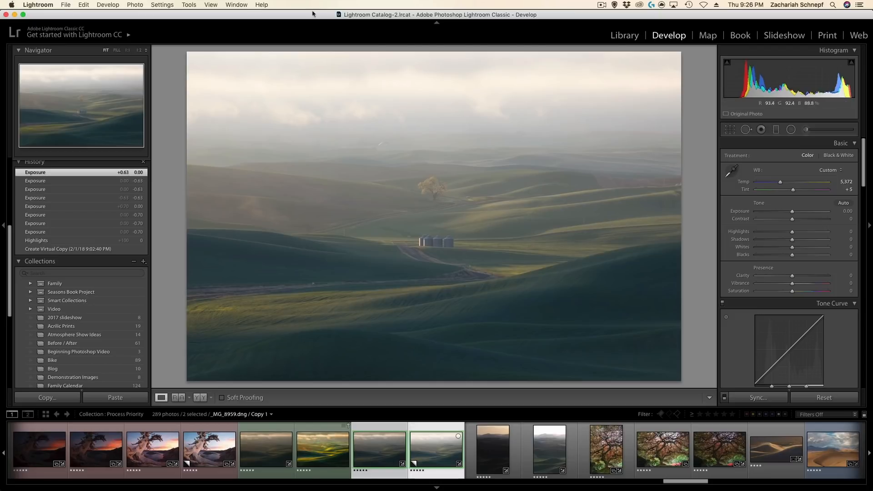
{"action": "left_click", "coordinate": [23, 15]}
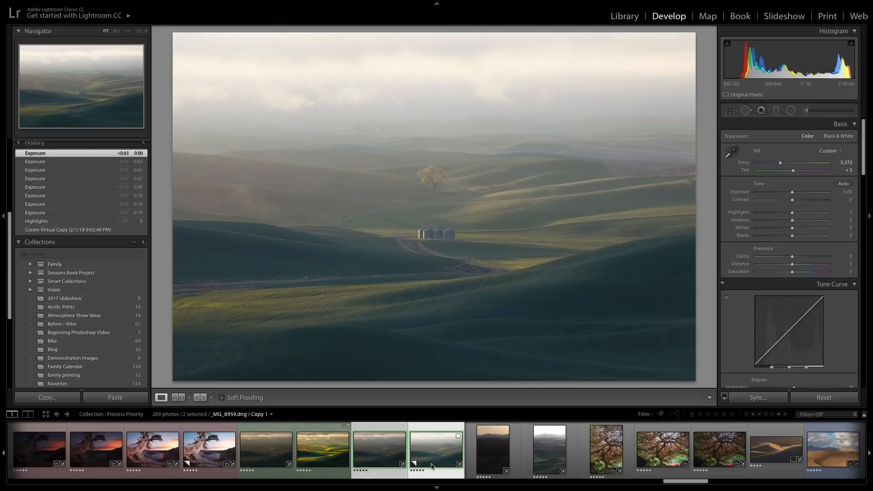
{"action": "key", "text": "Left"}
{"action": "key", "text": "Right"}
{"action": "key", "text": "Left"}
{"action": "key", "text": "Right"}
Raise the virtual copy's contrast to 28 and lower the tone curve's Darks to −9
{"action": "left_click_drag", "start_coordinate": [793, 201], "coordinate": [803, 203]}
{"action": "scroll", "coordinate": [798, 218], "scroll_direction": "down", "scroll_amount": 5}
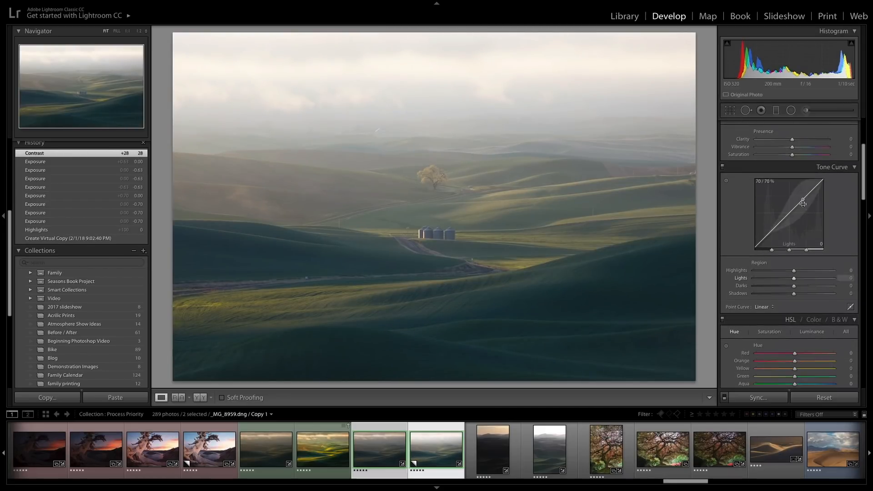
{"action": "left_click_drag", "start_coordinate": [794, 286], "coordinate": [789, 286]}
{"action": "left_click", "coordinate": [789, 286]}
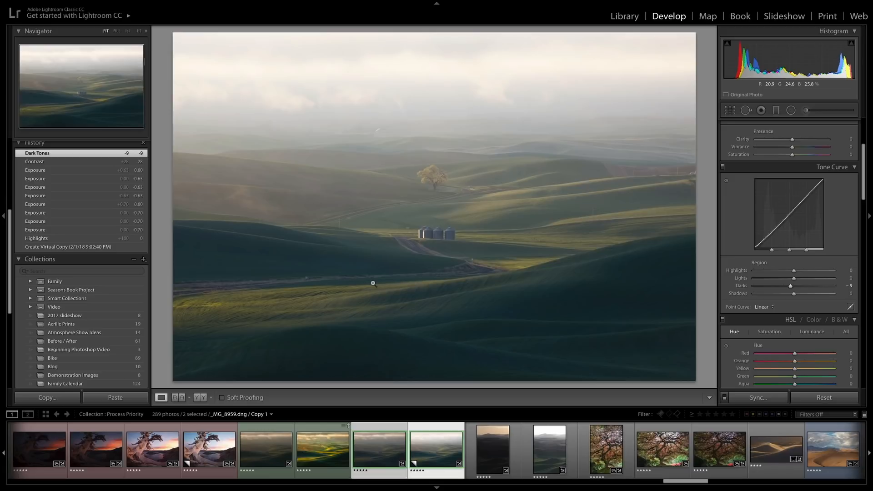
Add Dehaze to the virtual copy, trying 27 against the original before settling on 20
{"action": "left_click_drag", "start_coordinate": [862, 180], "coordinate": [860, 377]}
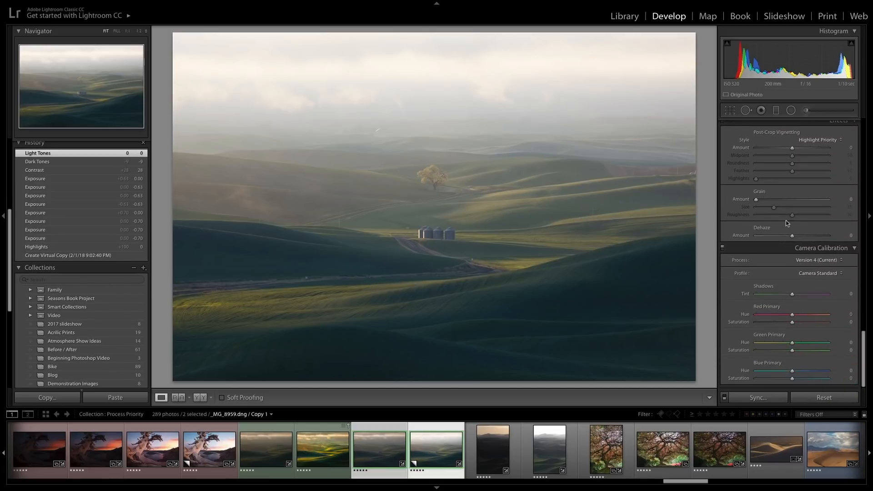
{"action": "left_click_drag", "start_coordinate": [792, 236], "coordinate": [799, 237]}
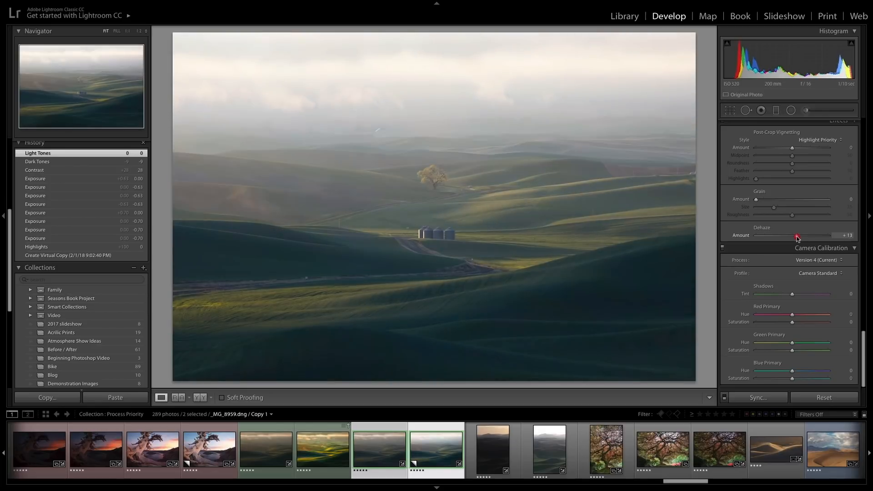
{"action": "left_click_drag", "start_coordinate": [798, 238], "coordinate": [801, 237]}
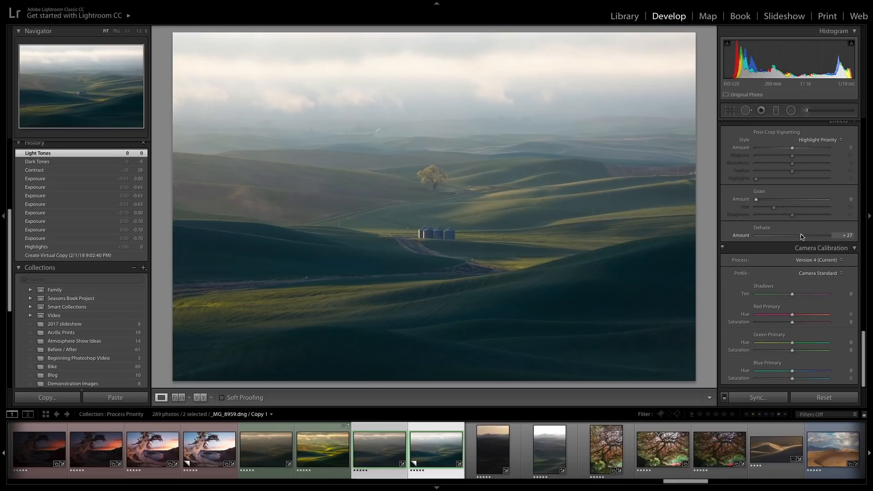
{"action": "left_click_drag", "start_coordinate": [802, 237], "coordinate": [801, 236]}
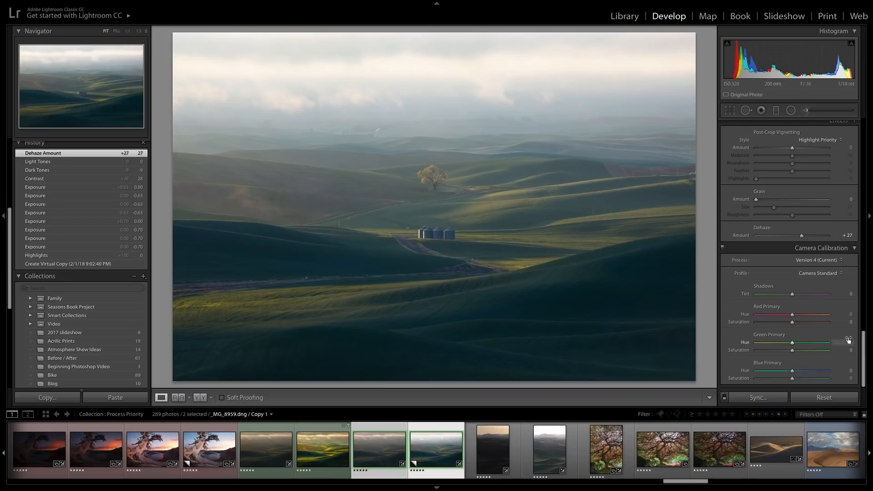
{"action": "key", "text": "Left"}
{"action": "key", "text": "Right"}
{"action": "key", "text": "Left"}
{"action": "key", "text": "Right"}
{"action": "left_click_drag", "start_coordinate": [801, 235], "coordinate": [799, 237]}
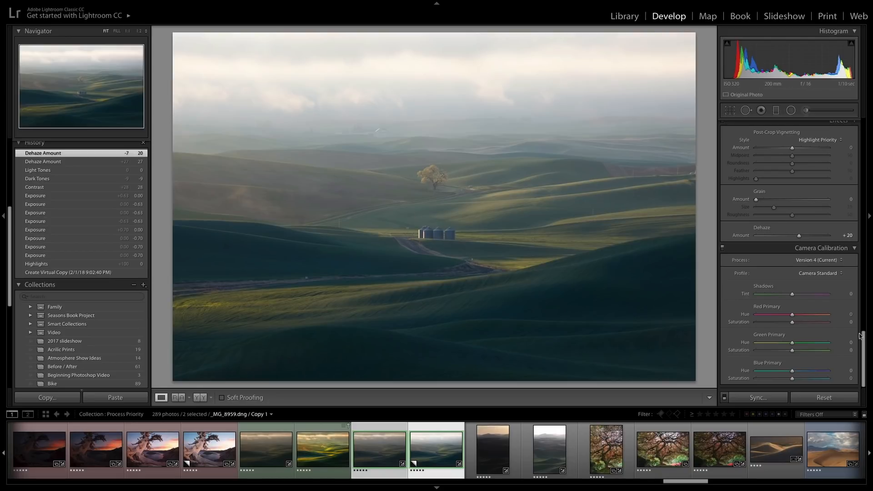
Switch to the darker original _MG_8959.dng and set its Dehaze amount to 20
{"action": "scroll", "coordinate": [864, 310], "scroll_direction": "up", "scroll_amount": 2}
{"action": "left_click_drag", "start_coordinate": [865, 310], "coordinate": [857, 121]}
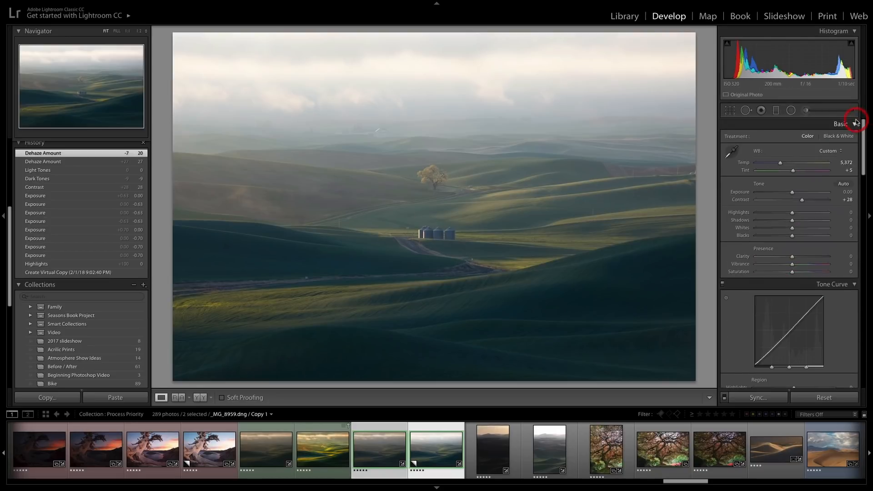
{"action": "key", "text": "Left"}
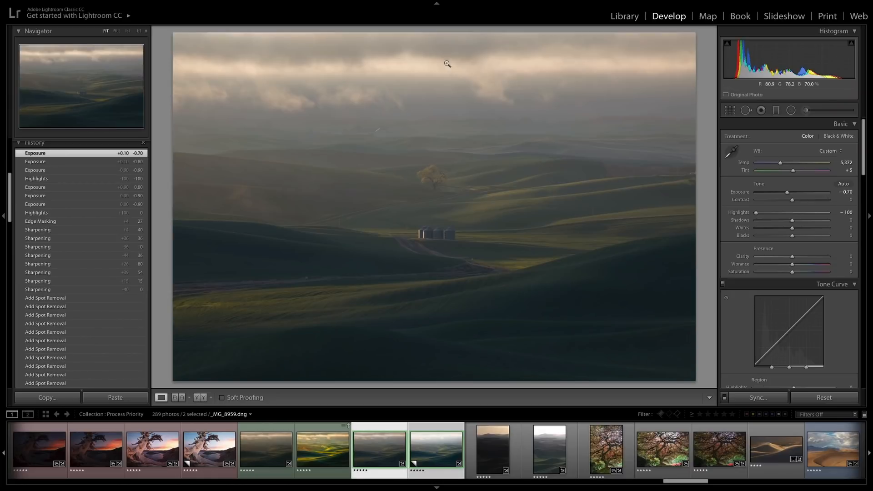
{"action": "left_click_drag", "start_coordinate": [863, 151], "coordinate": [859, 355]}
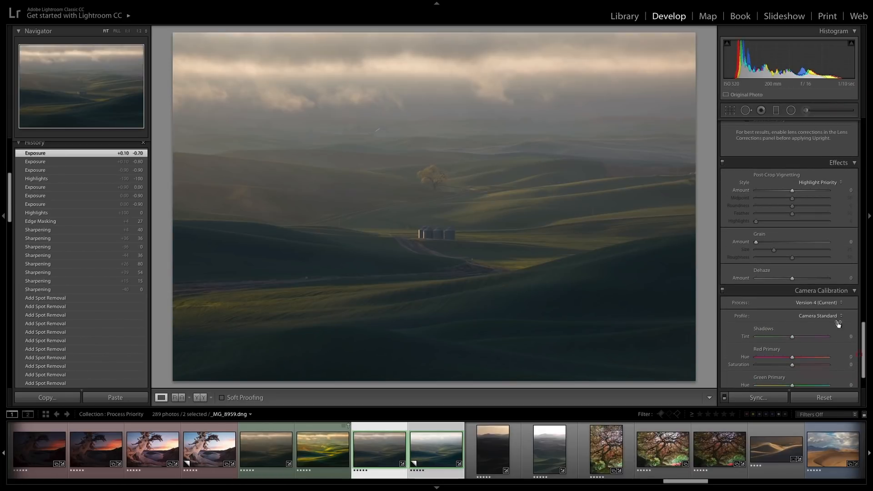
{"action": "left_click_drag", "start_coordinate": [792, 278], "coordinate": [799, 278]}
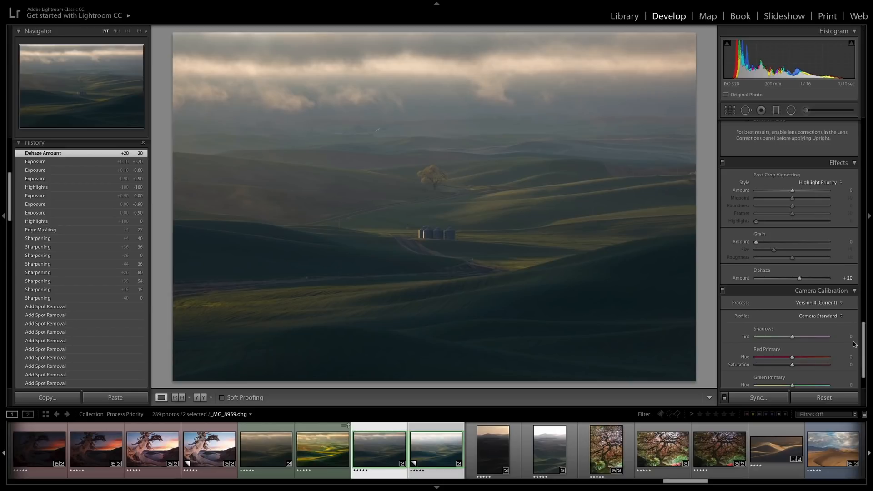
Warm the original's white balance temperature to 5,682, trying Vibrance at 36 before resetting it to 0
{"action": "scroll", "coordinate": [862, 290], "scroll_direction": "up", "scroll_amount": 3}
{"action": "left_click_drag", "start_coordinate": [862, 290], "coordinate": [864, 125]}
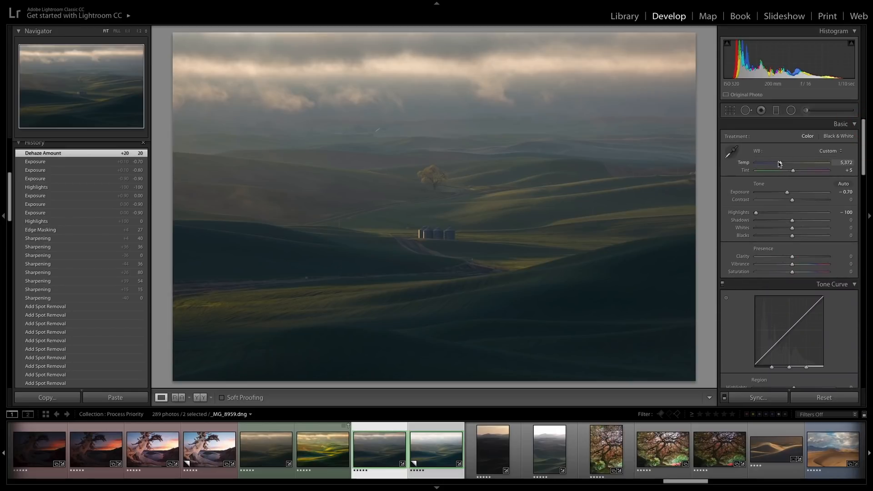
{"action": "left_click_drag", "start_coordinate": [780, 164], "coordinate": [780, 166]}
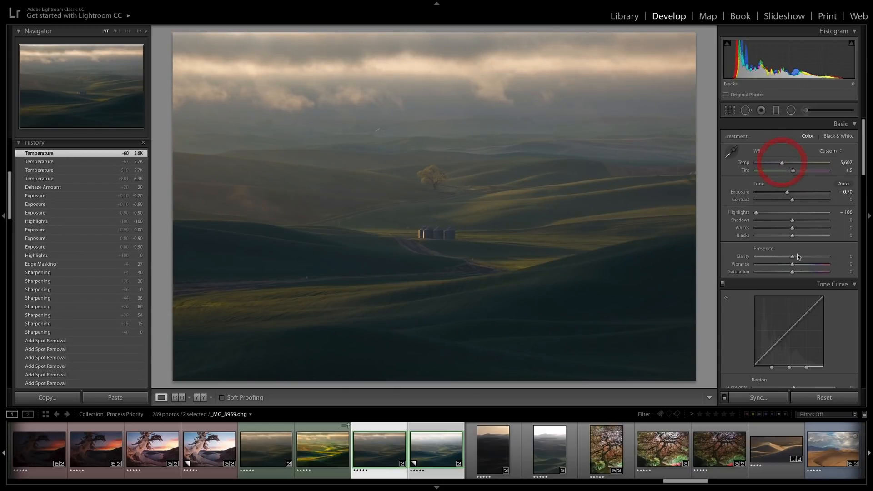
{"action": "left_click", "coordinate": [805, 264]}
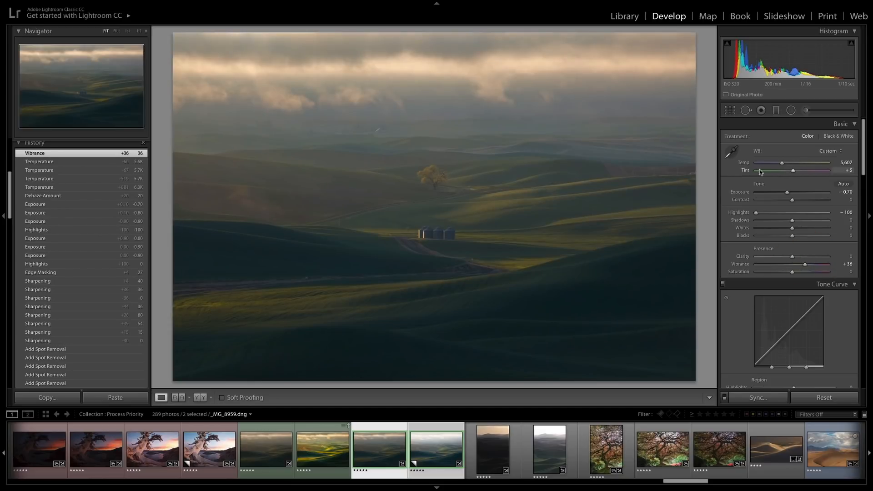
{"action": "left_click_drag", "start_coordinate": [782, 164], "coordinate": [782, 165]}
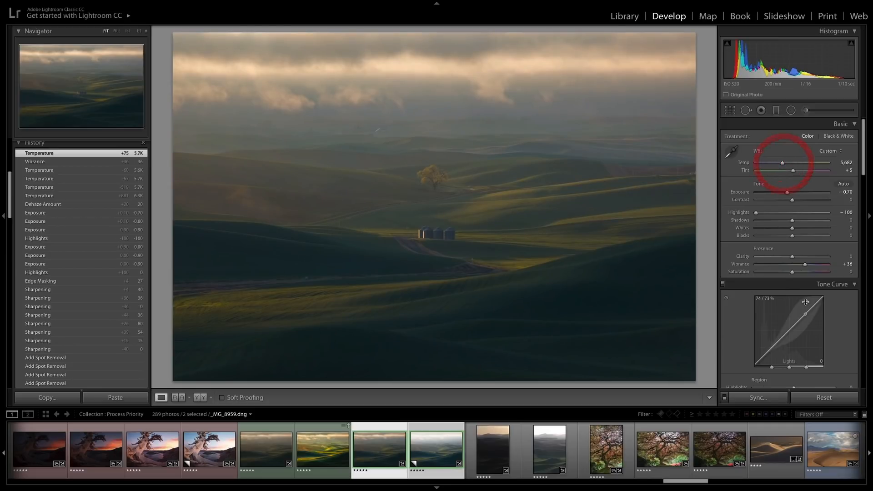
{"action": "left_click", "coordinate": [805, 264]}
{"action": "double_click", "coordinate": [806, 264]}
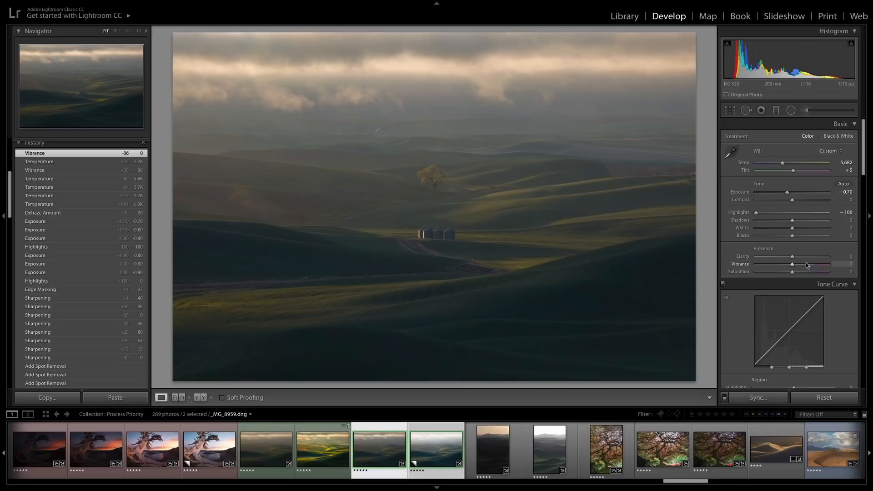
Flip between the original and the virtual copy, and set the copy's white balance temperature to 5,520
{"action": "key", "text": "Right"}
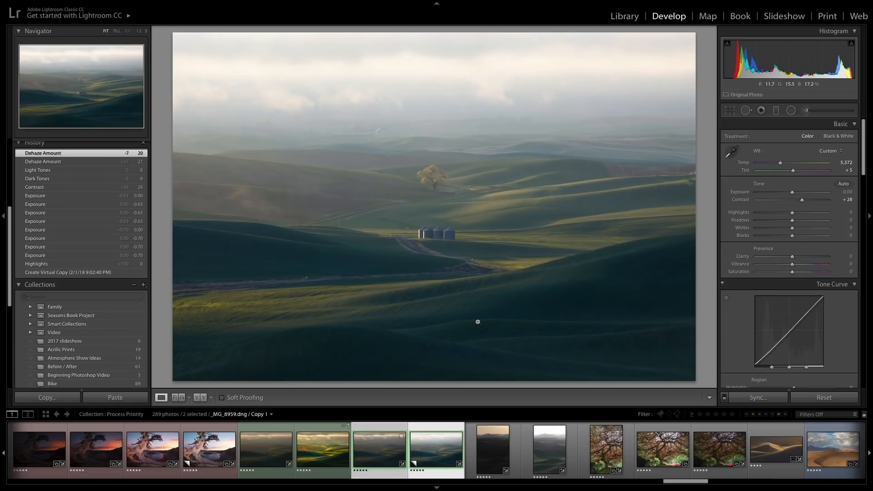
{"action": "key", "text": "Left"}
{"action": "key", "text": "Right"}
{"action": "key", "text": "Left"}
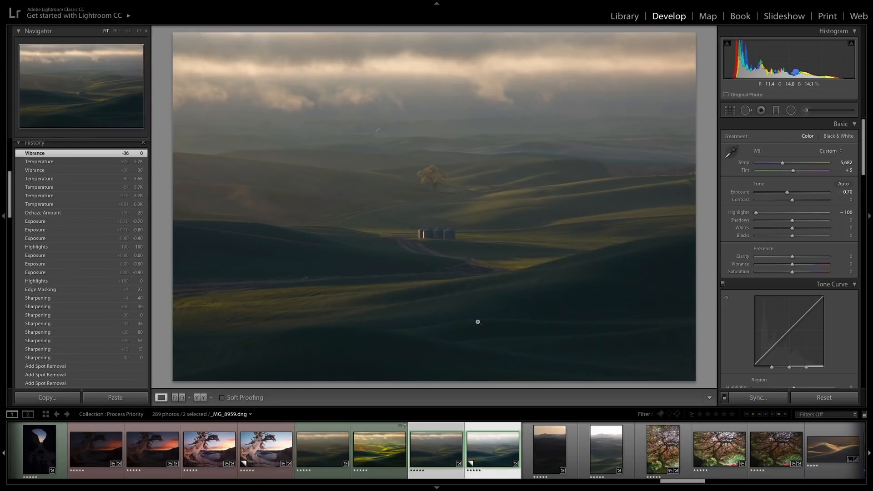
{"action": "key", "text": "Right"}
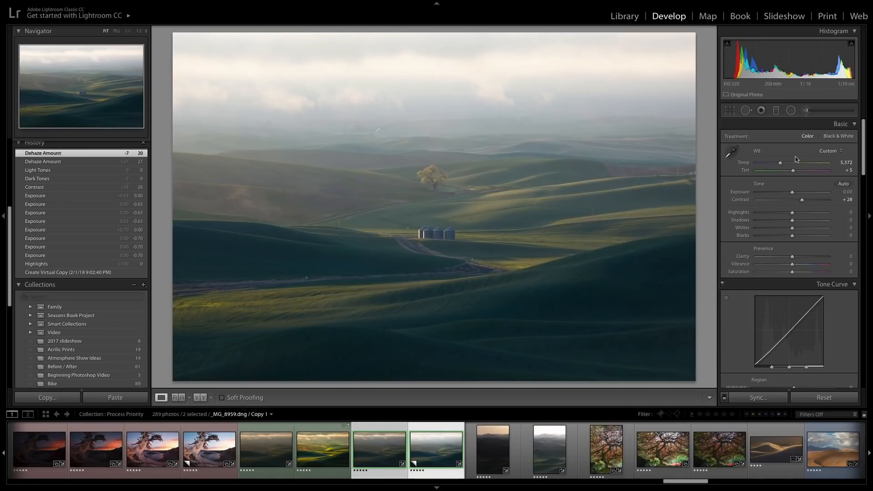
{"action": "left_click_drag", "start_coordinate": [780, 161], "coordinate": [781, 163]}
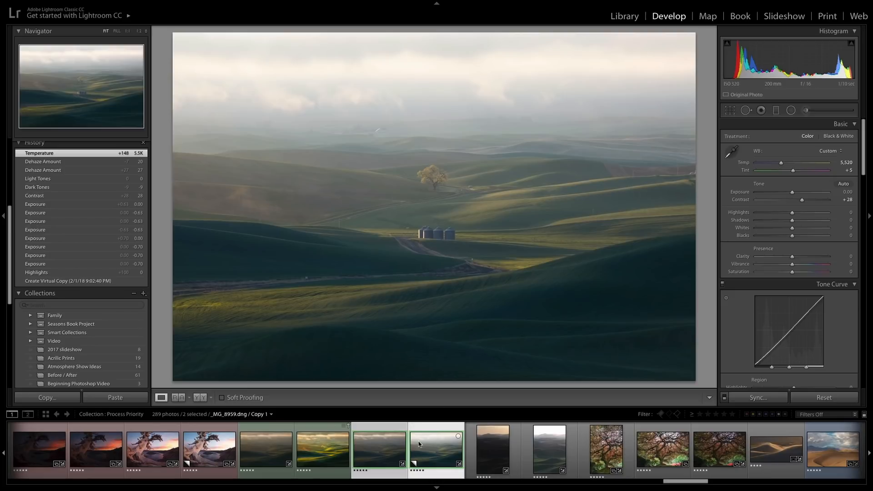
Compare the sky and hills of the warmed virtual copy and the darker original by repeatedly flipping between them
{"action": "key", "text": "Left"}
{"action": "key", "text": "Right"}
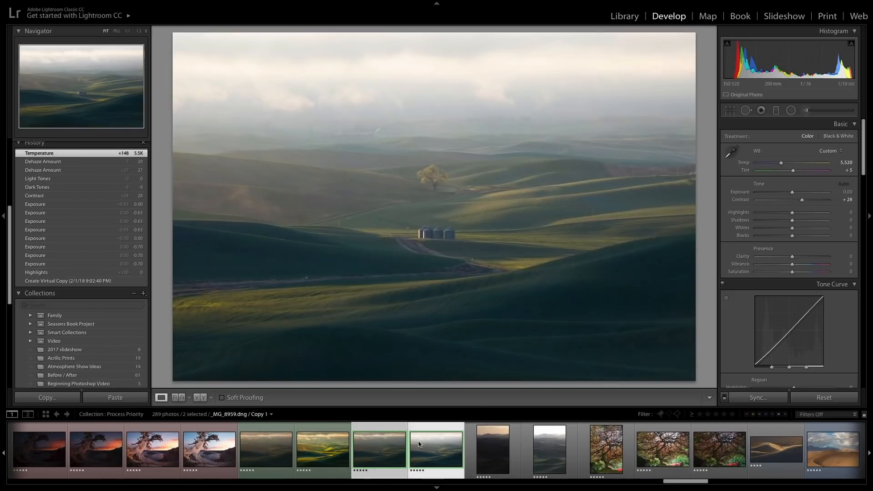
{"action": "key", "text": "Left"}
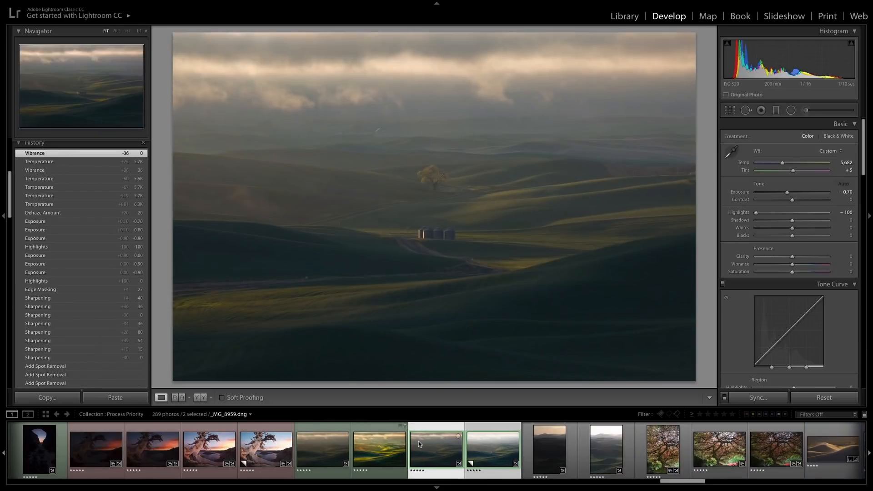
{"action": "key", "text": "Right"}
{"action": "key", "text": "Left"}
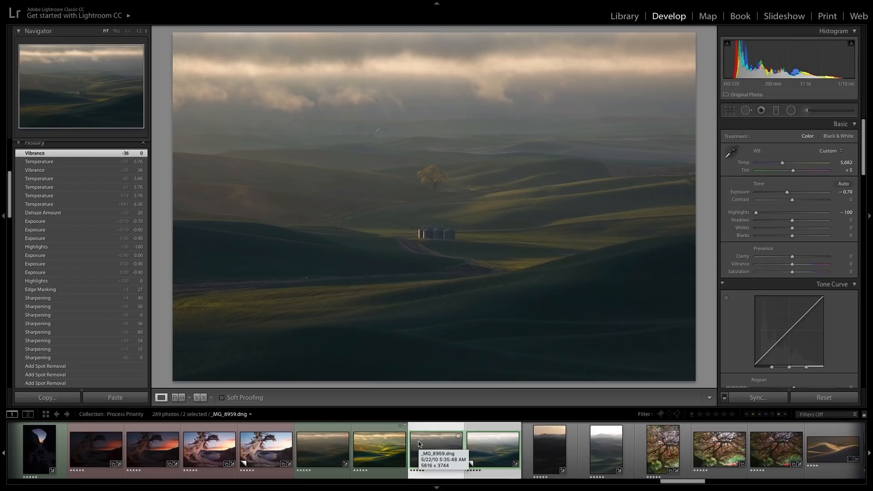
{"action": "key", "text": "Right"}
{"action": "key", "text": "Right"}
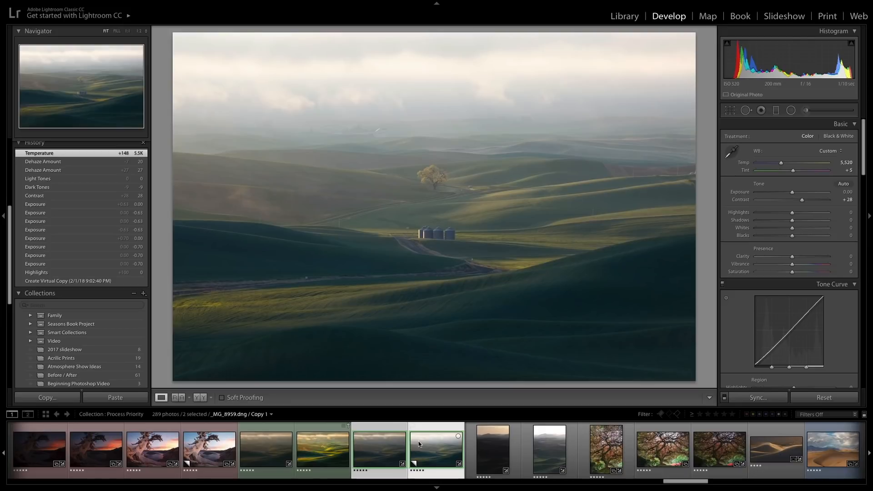
{"action": "key", "text": "Left"}
{"action": "key", "text": "Right"}
{"action": "key", "text": "Left"}
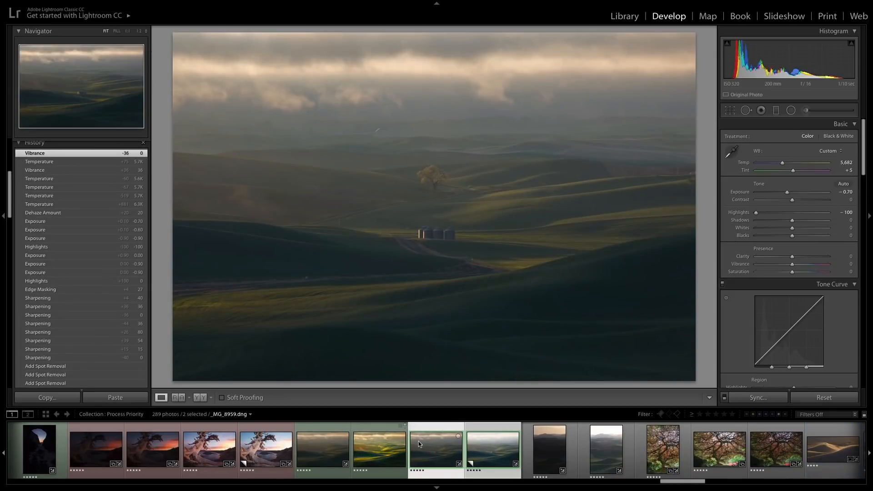
{"action": "key", "text": "Right"}
{"action": "key", "text": "Left"}
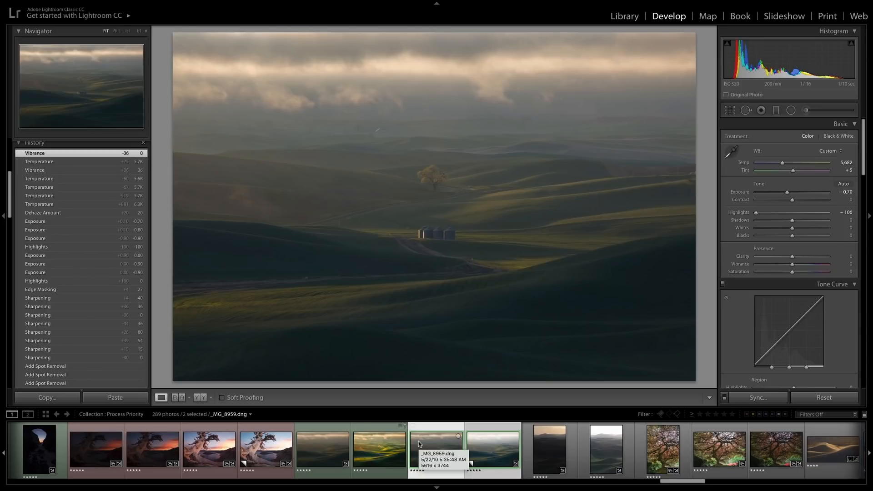
{"action": "key", "text": "Right"}
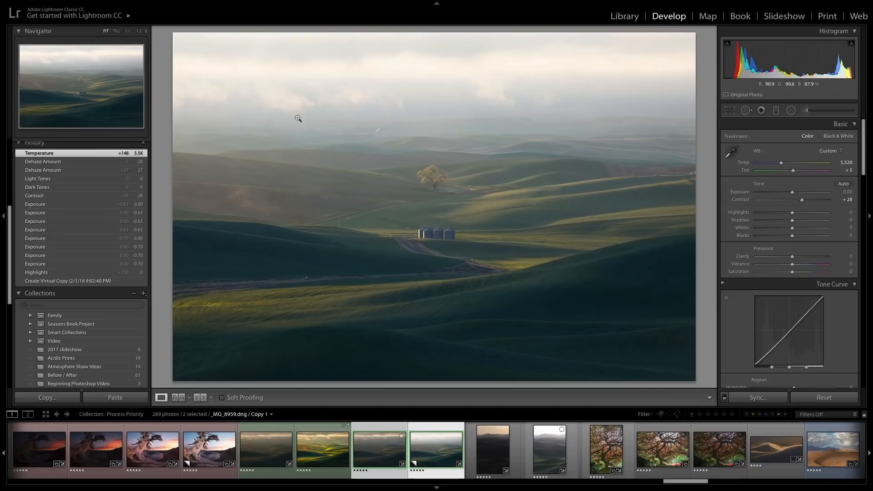
Review the external editing preferences for Photoshop, including file format, color space, bit depth, resolution and compression
{"action": "mouse_move", "coordinate": [89, 2]}
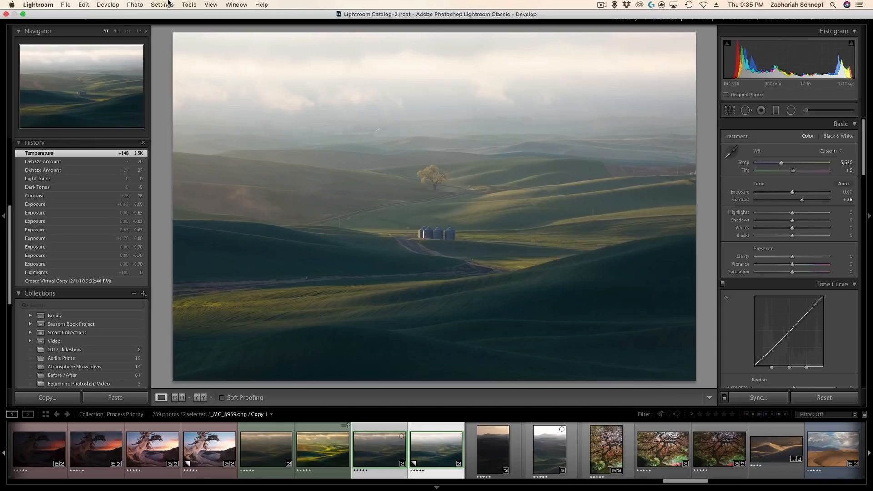
{"action": "left_click", "coordinate": [40, 4]}
{"action": "left_click", "coordinate": [53, 29]}
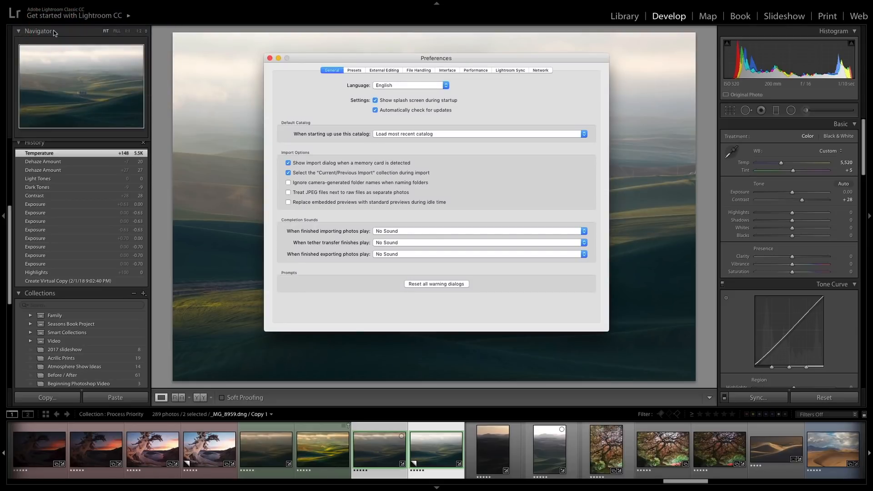
{"action": "left_click", "coordinate": [381, 71]}
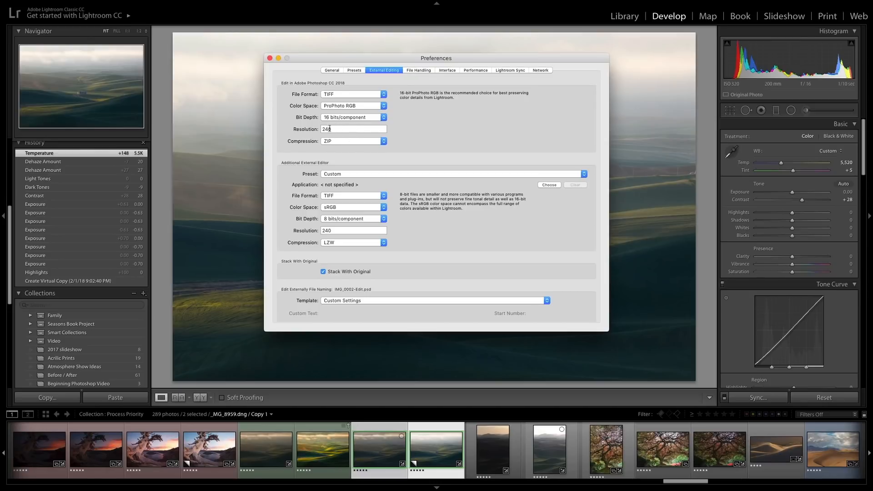
{"action": "left_click", "coordinate": [356, 141]}
{"action": "left_click", "coordinate": [356, 136]}
{"action": "left_click", "coordinate": [270, 58]}
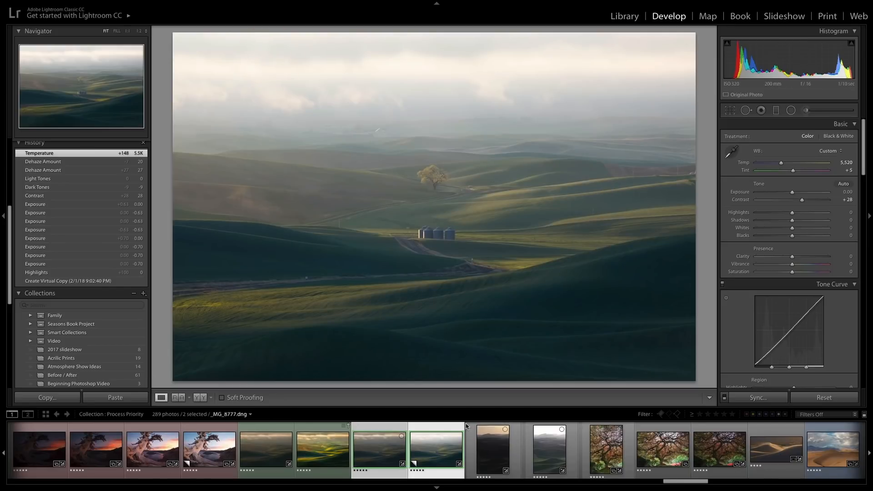
Open both selected versions as layers in Photoshop and toggle the darker top layer's visibility to compare them
{"action": "right_click", "coordinate": [429, 465]}
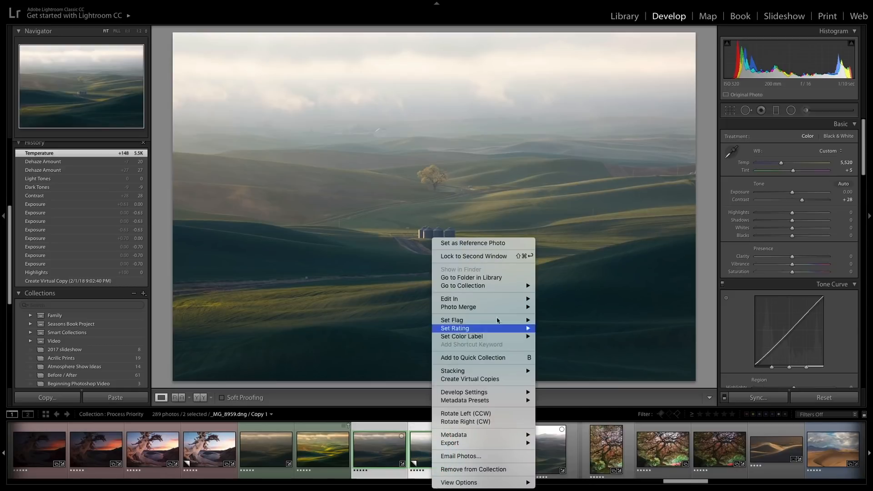
{"action": "mouse_move", "coordinate": [486, 301]}
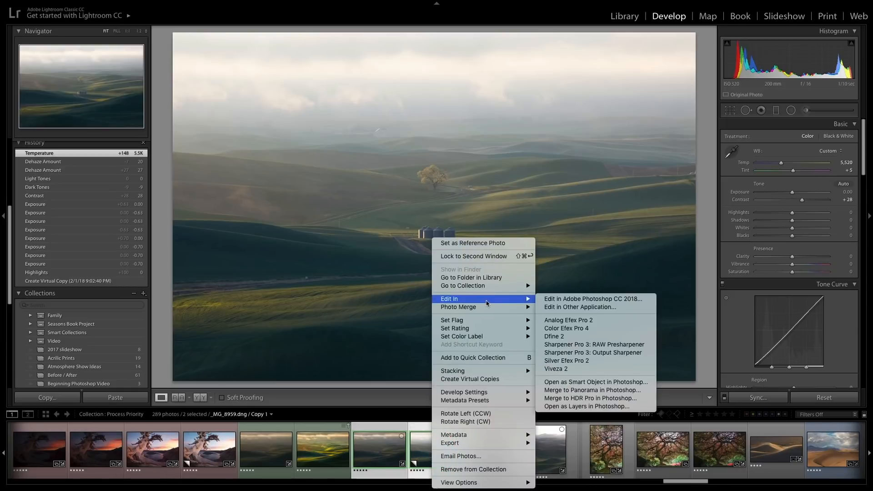
{"action": "left_click", "coordinate": [560, 409]}
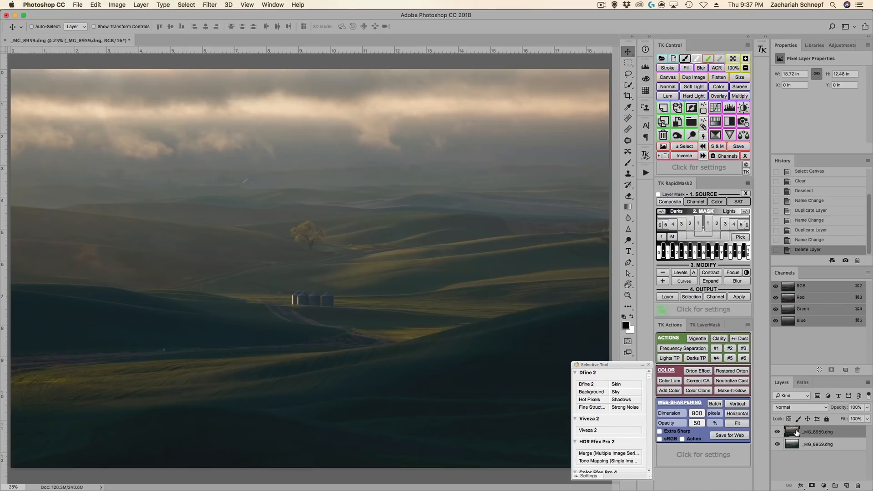
{"action": "left_click", "coordinate": [776, 432]}
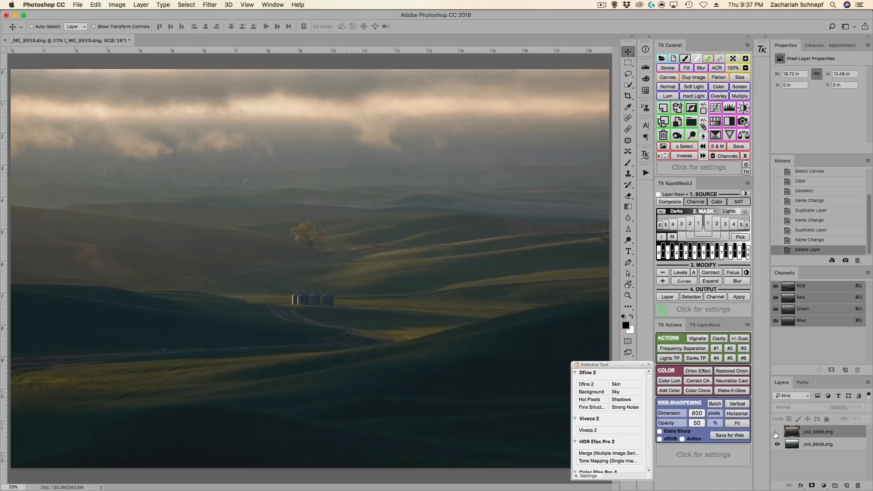
{"action": "left_click", "coordinate": [776, 432]}
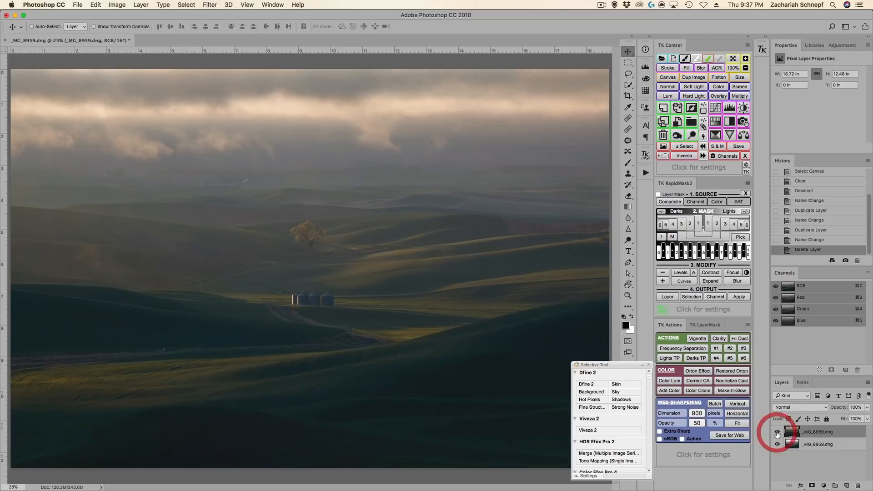